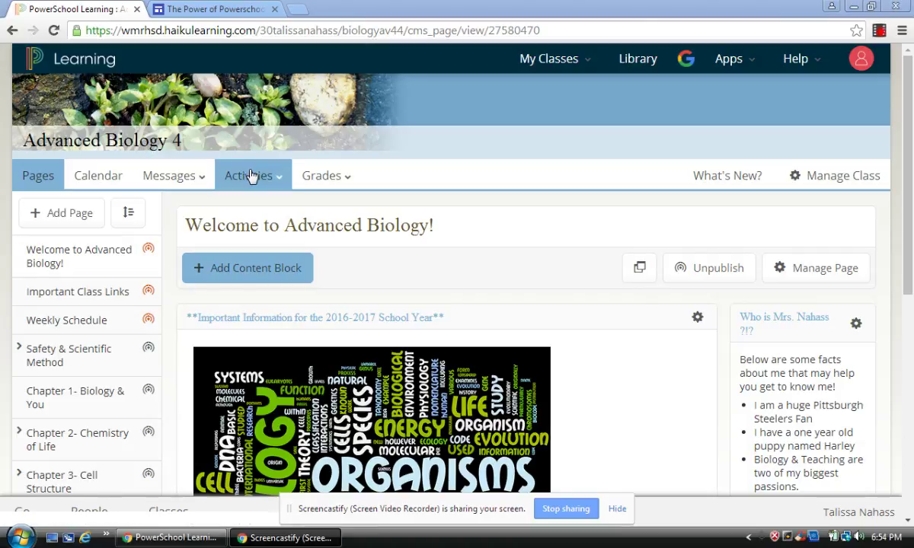
Open the Advanced Biology 4 Assessments list from the Activities menu
mouse_move(251, 177)
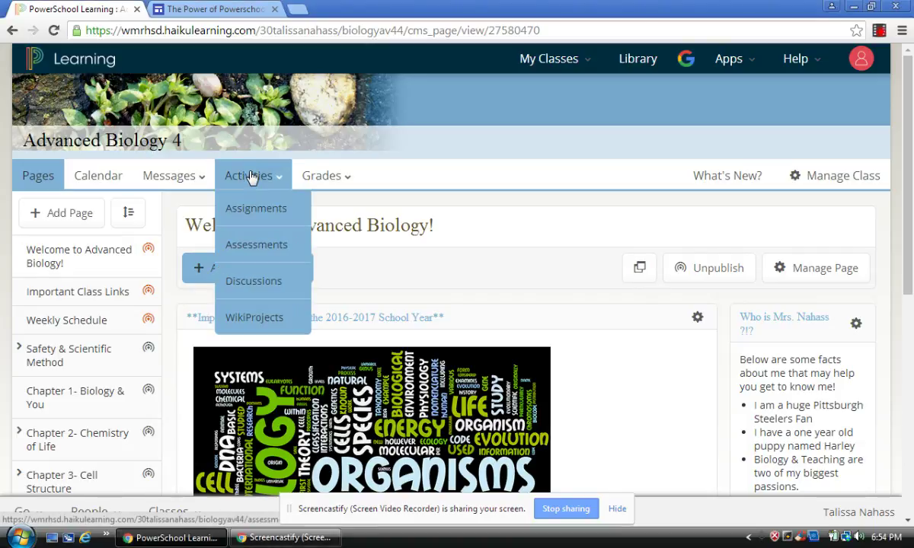
left_click(256, 245)
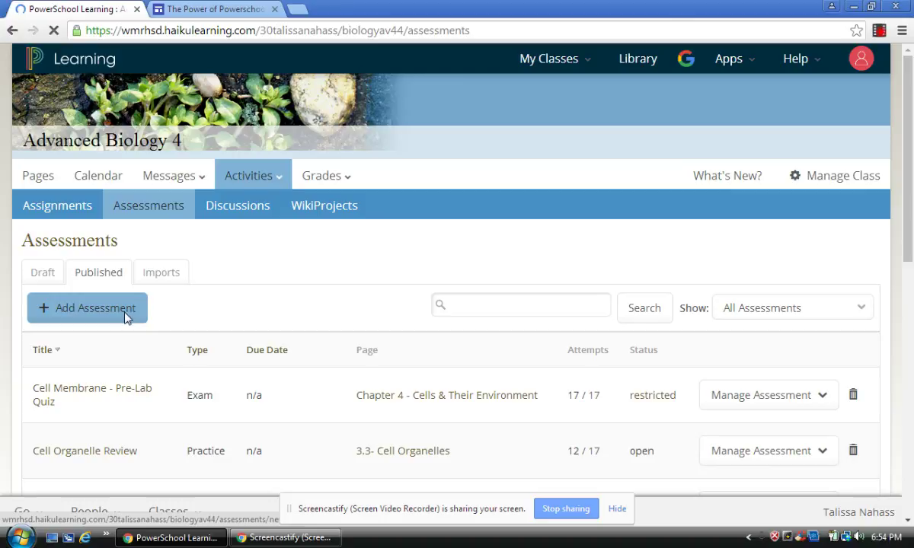
Start a new exam titled Photosynthesis Exam worth 100 total points
left_click(124, 314)
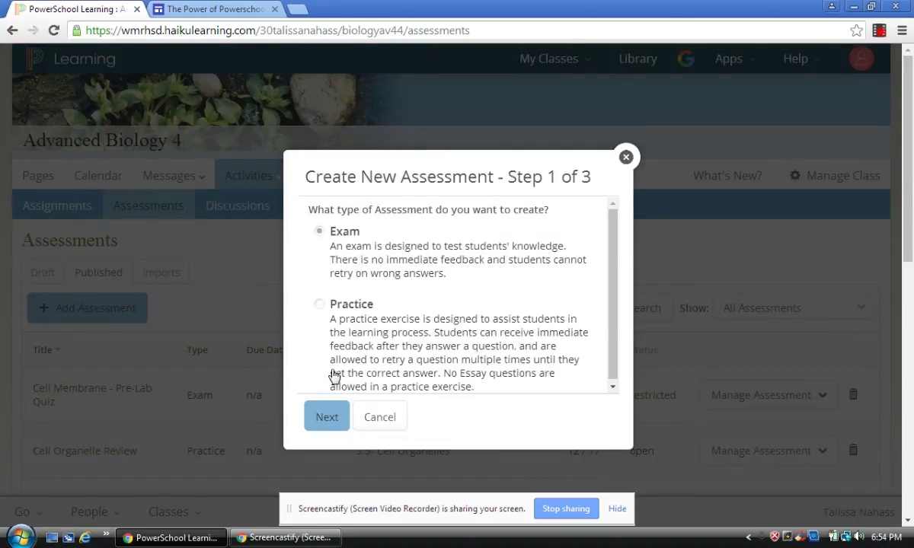
left_click(330, 415)
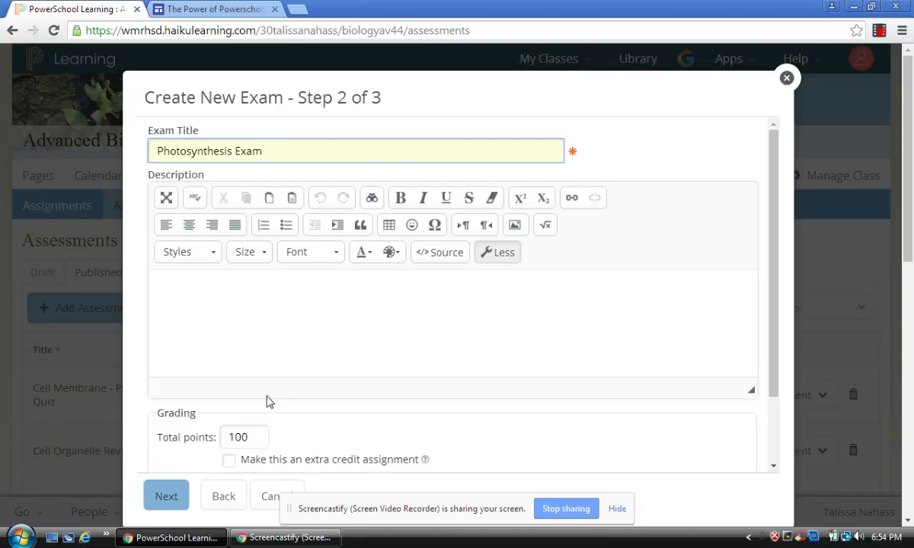
left_click(255, 439)
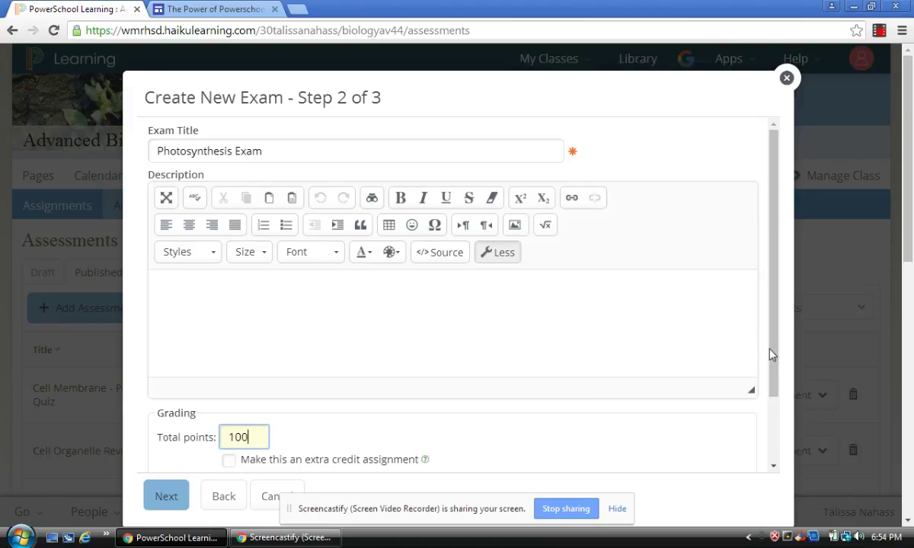
scroll(780, 422, "down", 2)
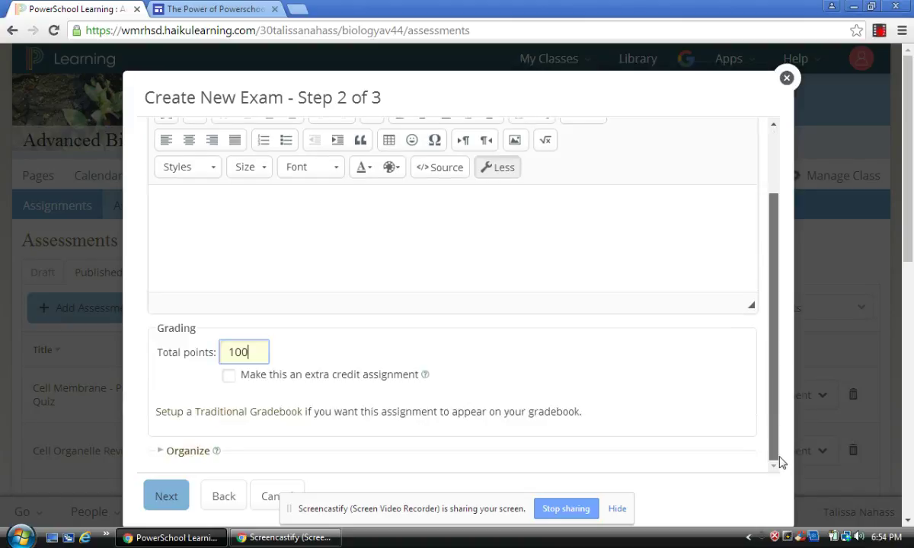
Give the exam a 40-minute time limit with randomized questions and answers, then save it
left_click(185, 497)
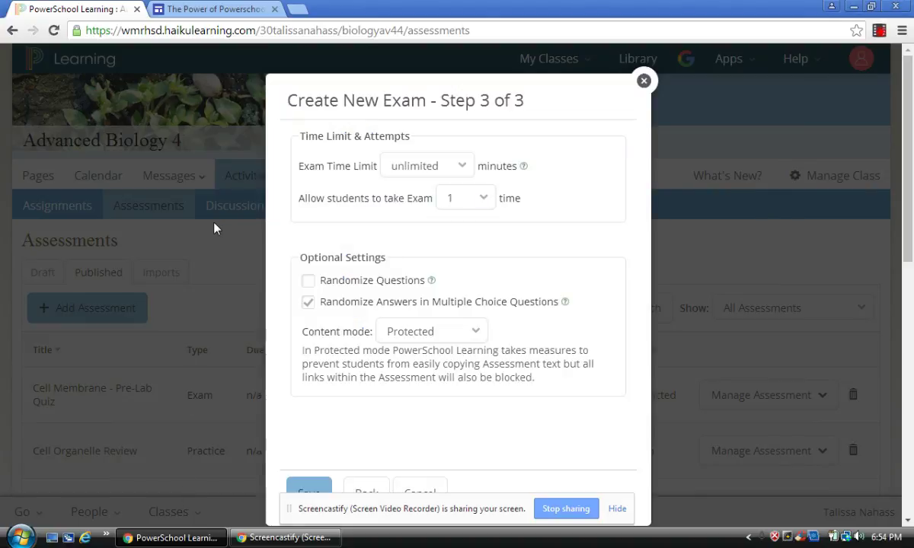
left_click(428, 165)
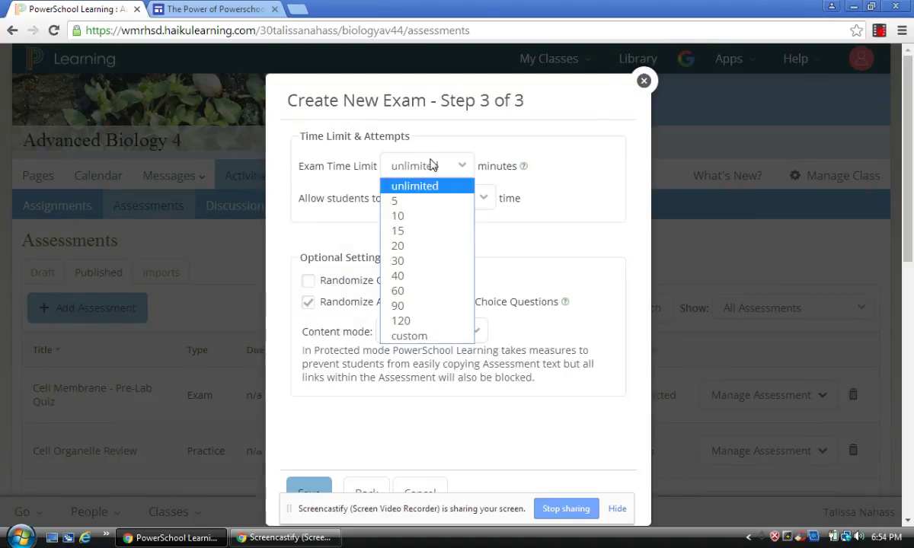
left_click(378, 275)
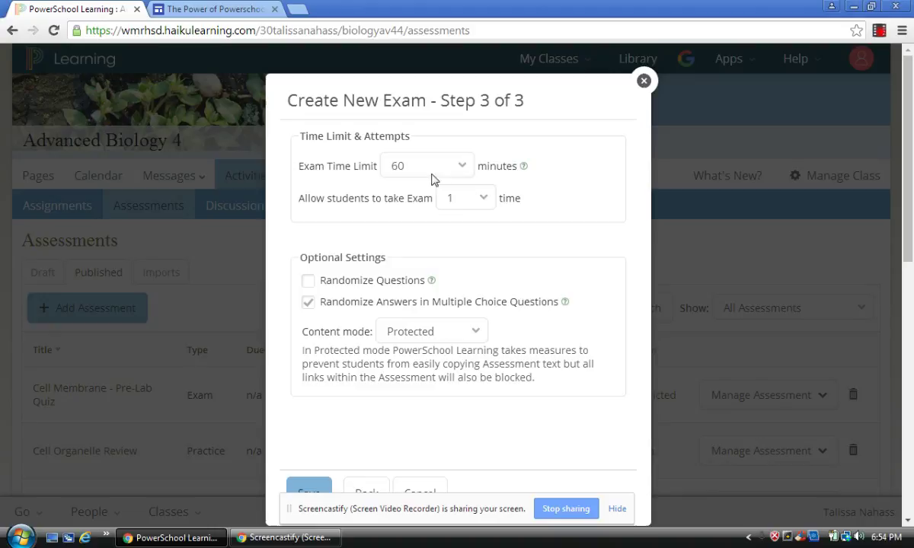
left_click(428, 172)
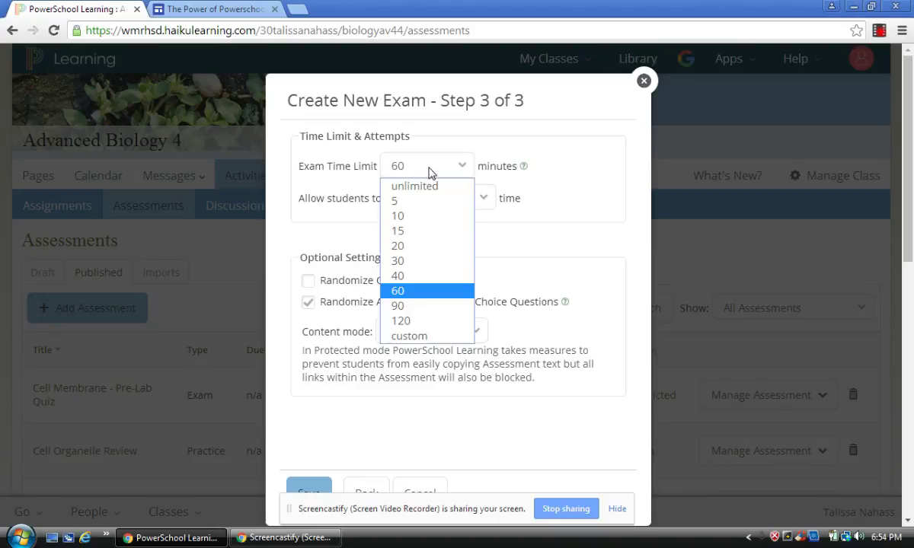
left_click(396, 277)
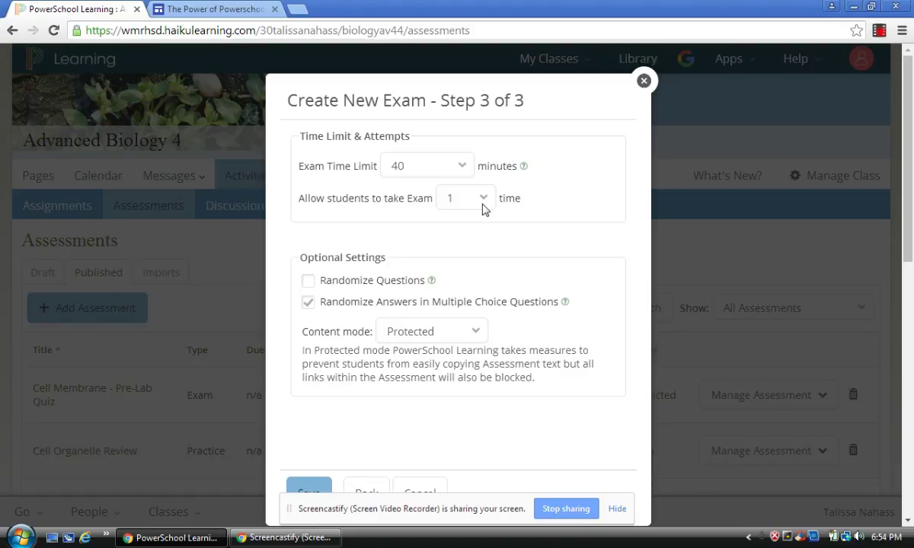
left_click(308, 281)
left_click(309, 302)
left_click(312, 487)
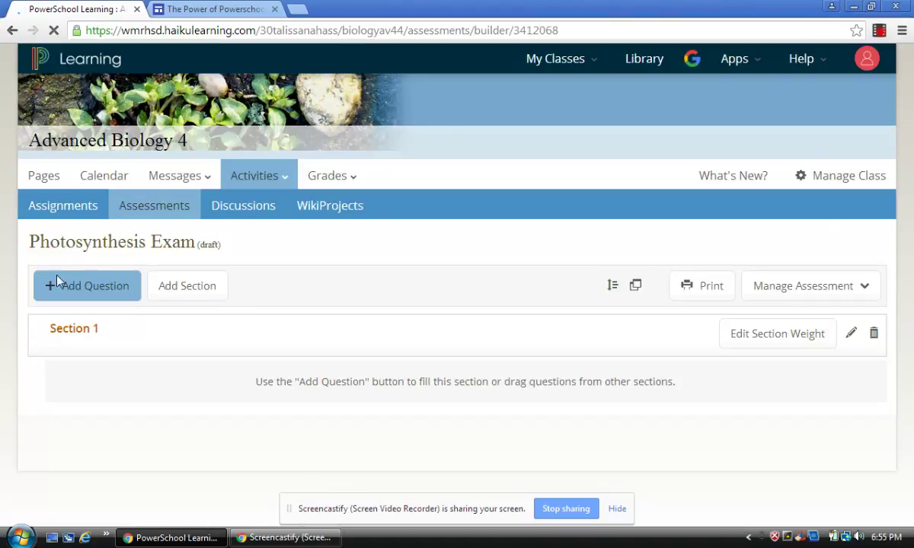
Rename the exam's Section 1 to 'Multiple Choice'
left_click(65, 292)
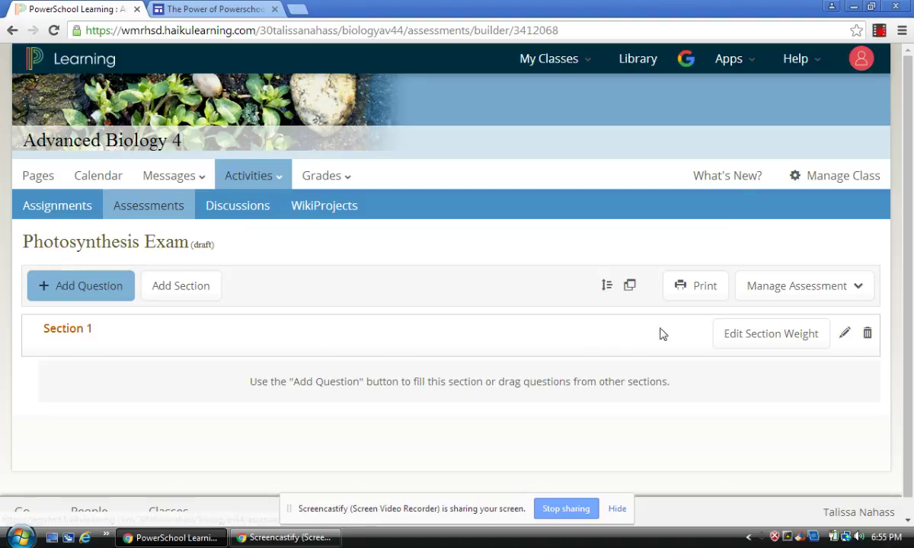
left_click(843, 337)
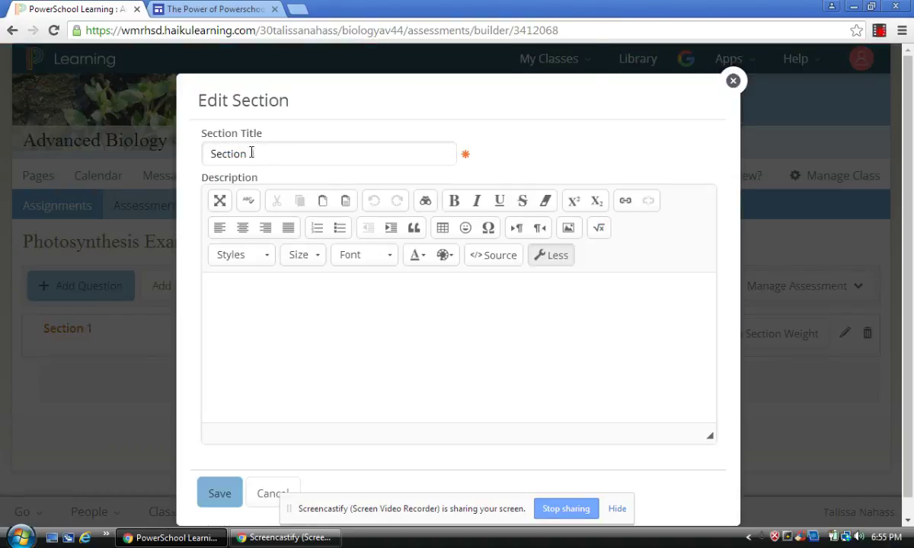
left_click_drag(255, 154, 164, 154)
type("Multiple Choice")
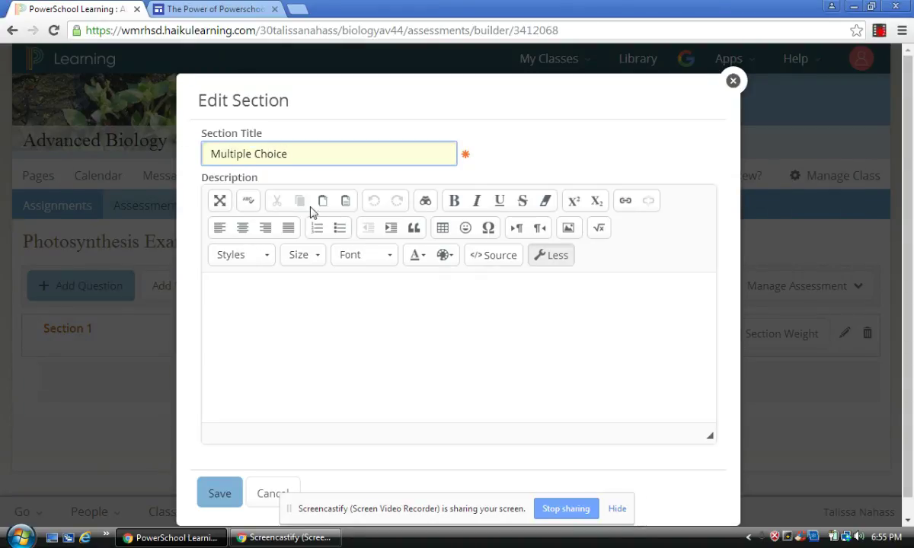
left_click(221, 494)
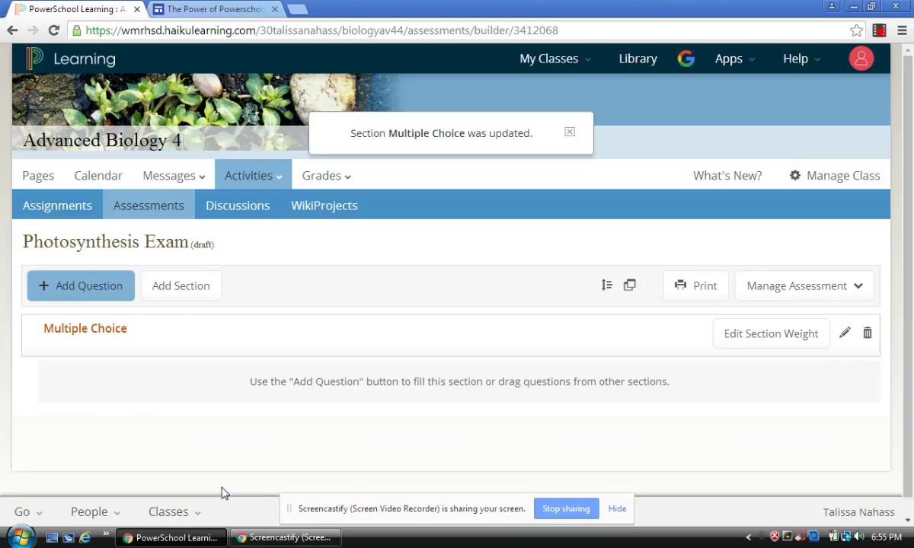
Add a Lab Questions section to the exam
left_click(181, 286)
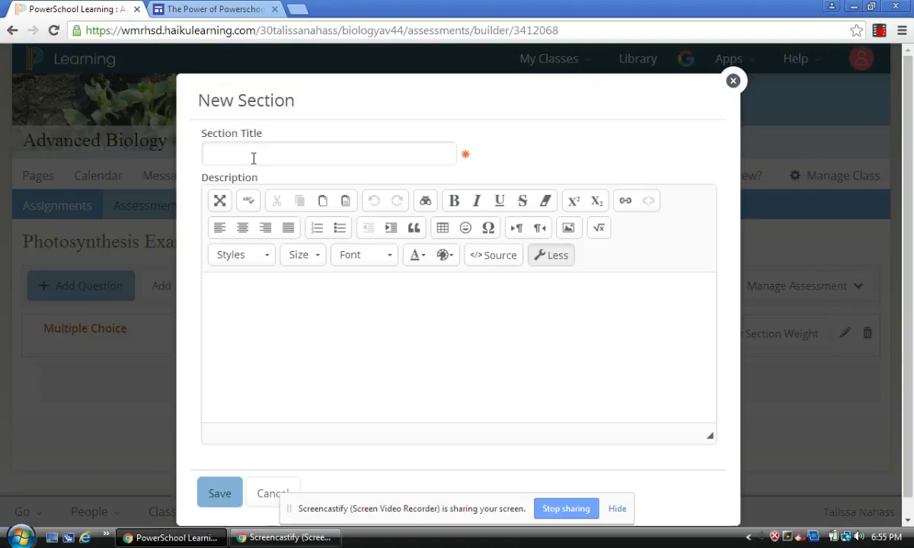
left_click(253, 157)
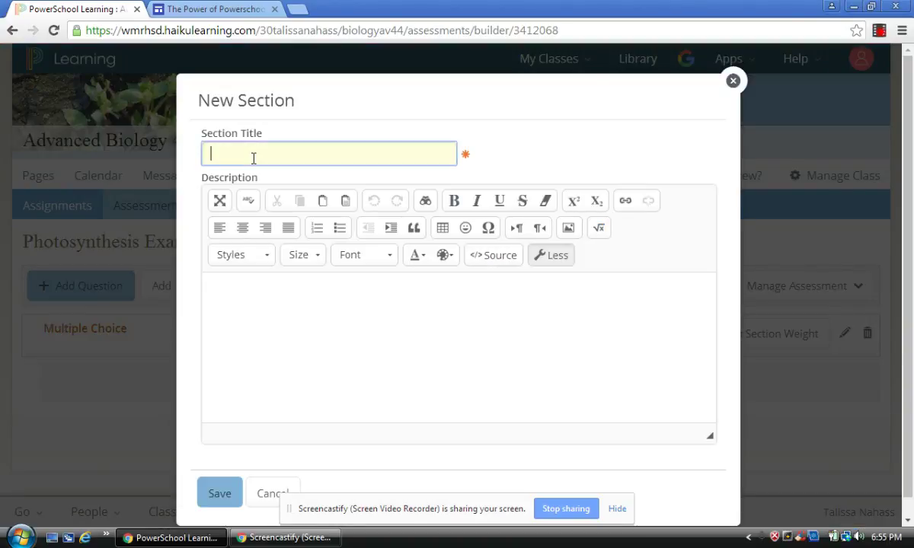
type("Lab Questions")
left_click(219, 493)
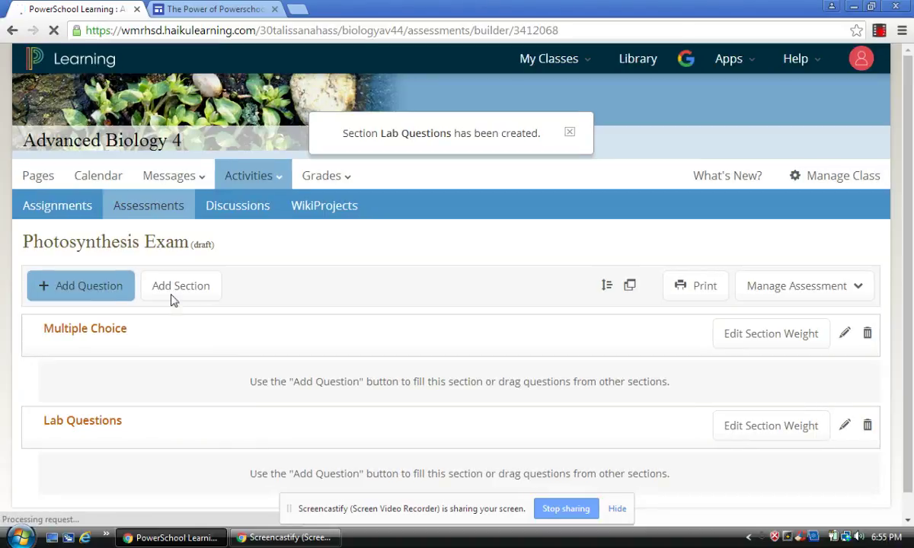
Add a third section named Short Answer below it
left_click(180, 287)
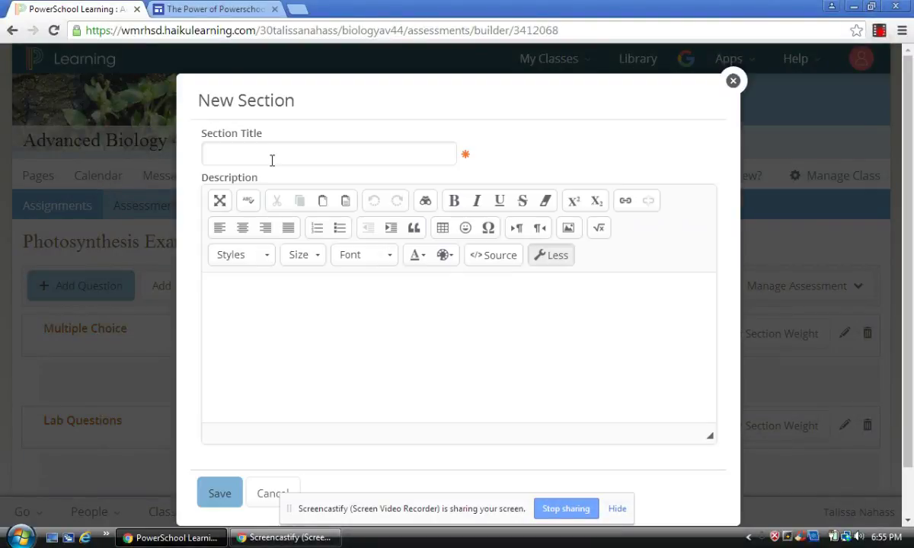
left_click(271, 155)
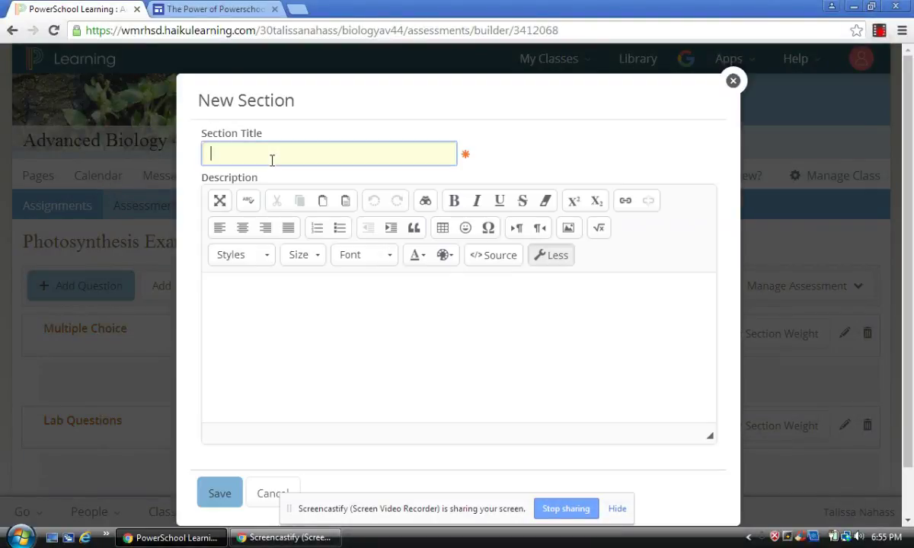
type("Short Answer")
left_click(220, 493)
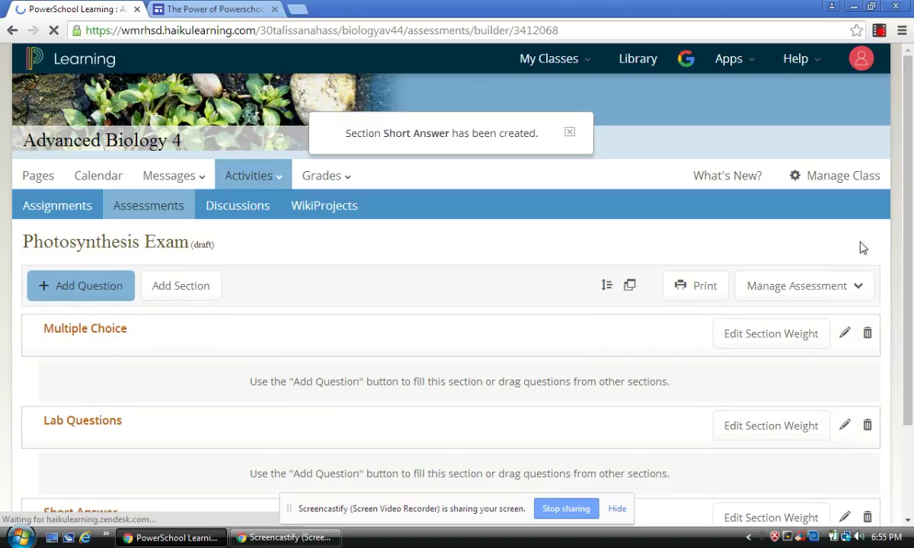
left_click_drag(911, 226, 910, 317)
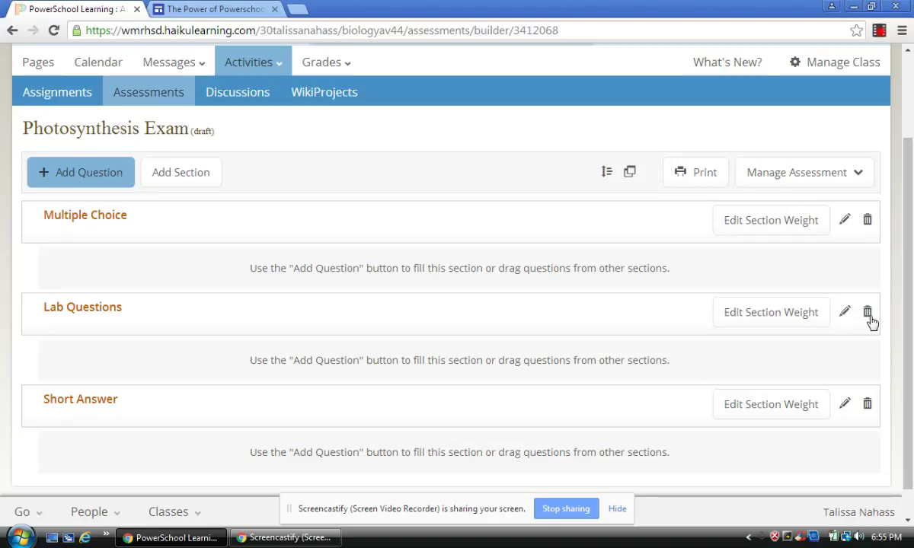
Open Edit Section Weights and cancel, keeping each section at 33.33%
left_click(791, 231)
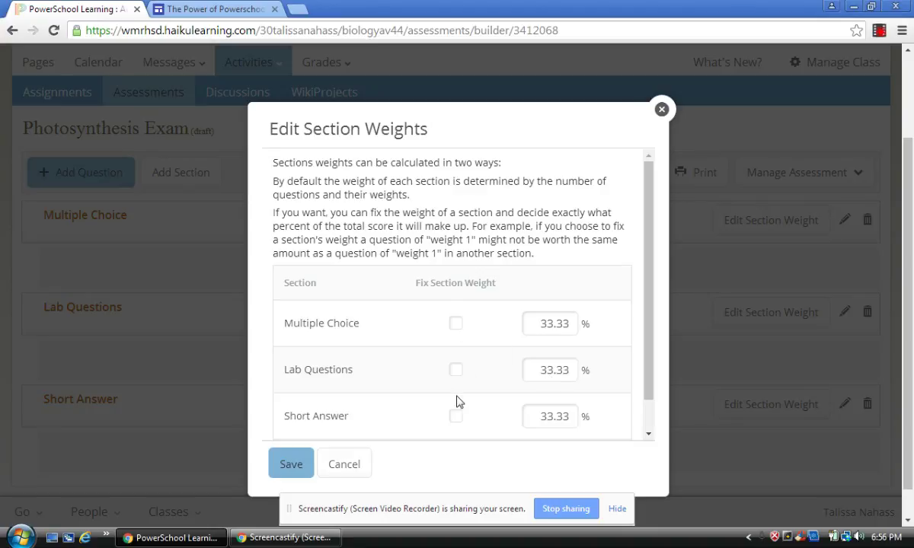
left_click(345, 466)
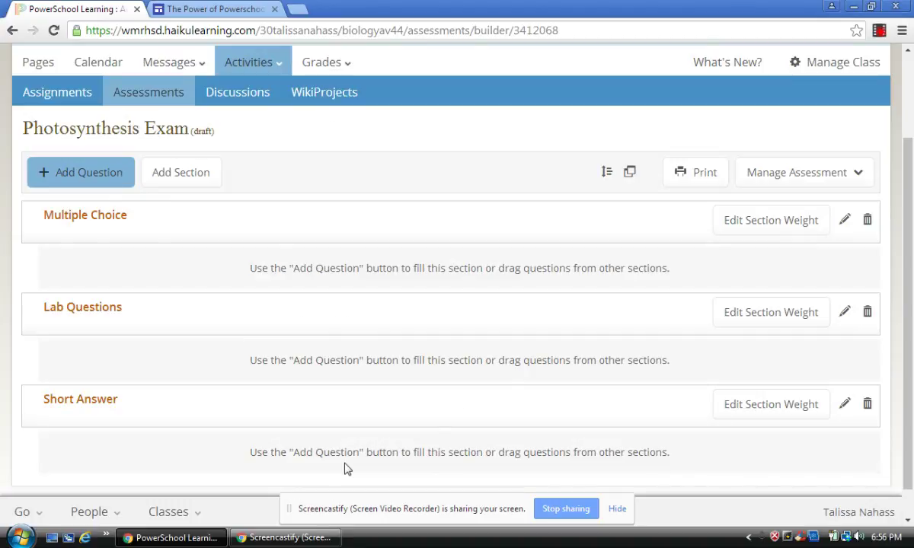
Begin adding a new question to the Photosynthesis Exam
left_click(90, 175)
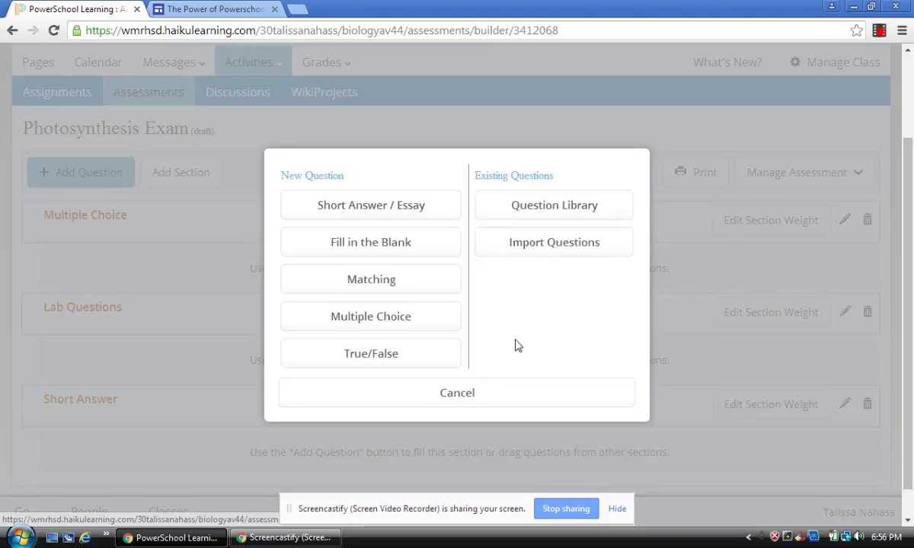
Create a multiple choice question: 'What color does the pigment carotenoid reflect?'
left_click(383, 333)
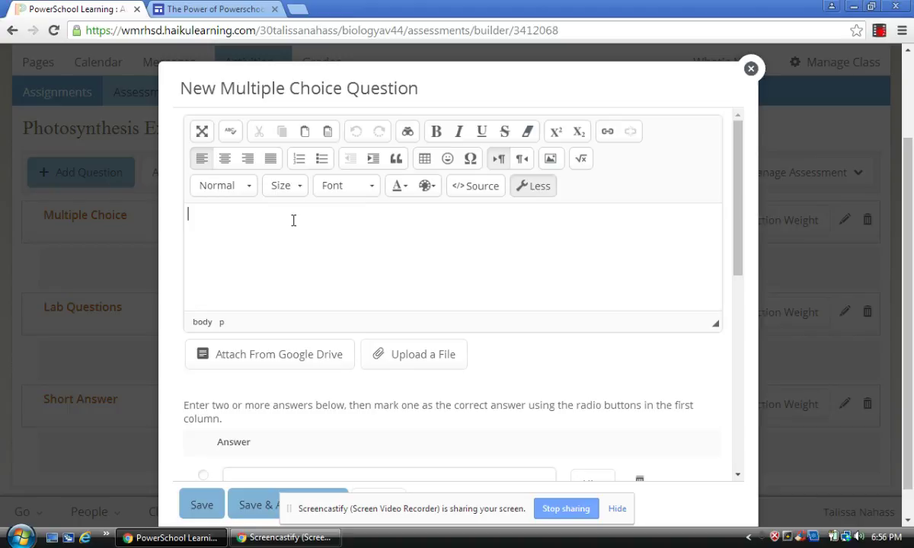
type("What color does the pigment carot")
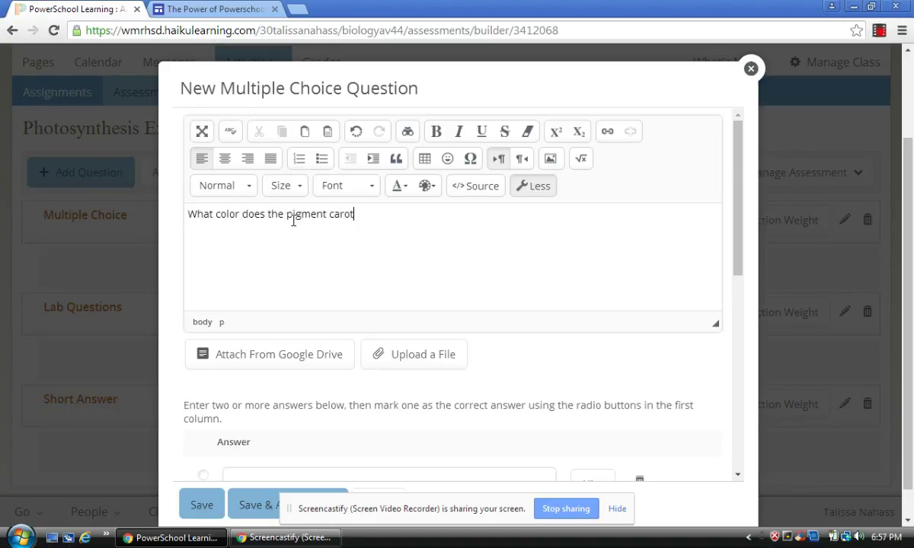
left_click(293, 221)
type("i")
key("BackSpace")
left_click(378, 219)
type("eniod")
key("BackSpace")
key("BackSpace")
type("id")
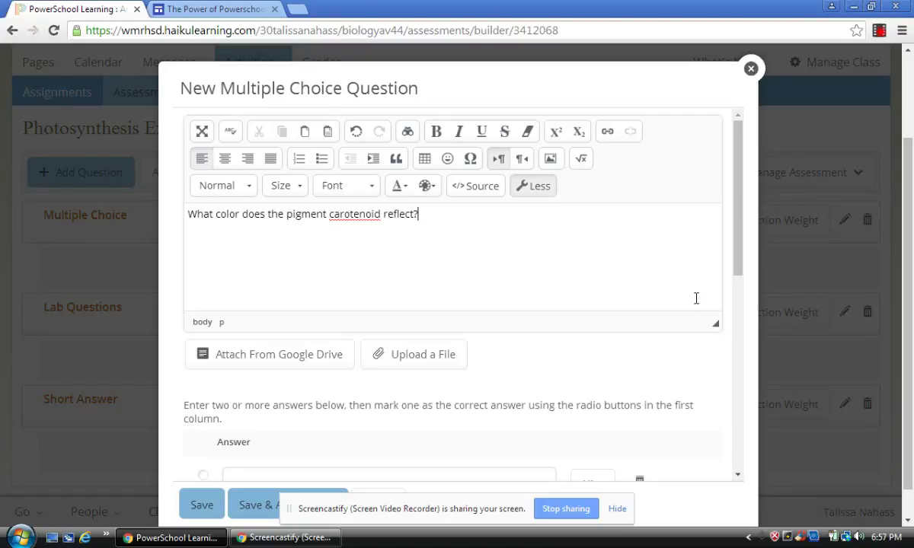
Enter answers green, yellow, blue and red, marking red as correct
scroll(734, 333, "down", 1)
scroll(735, 334, "down", 1)
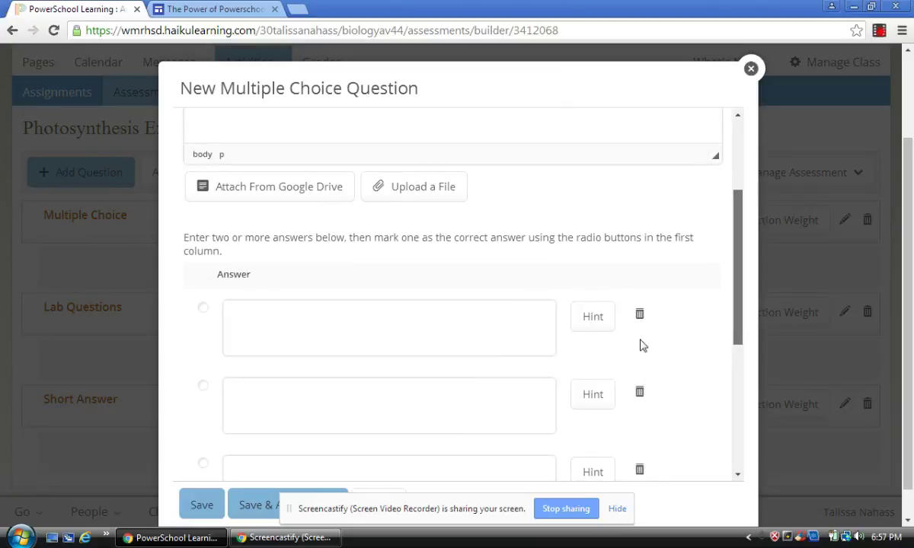
left_click(436, 341)
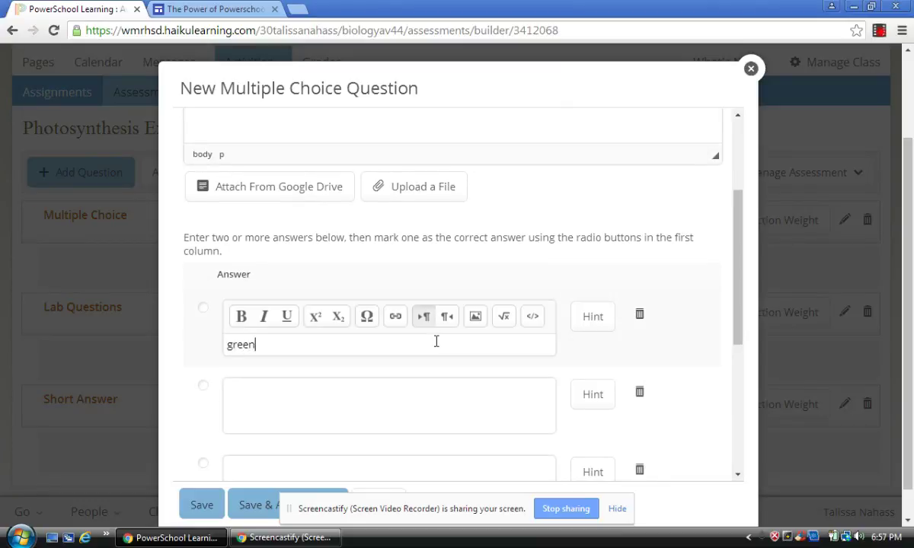
left_click(351, 415)
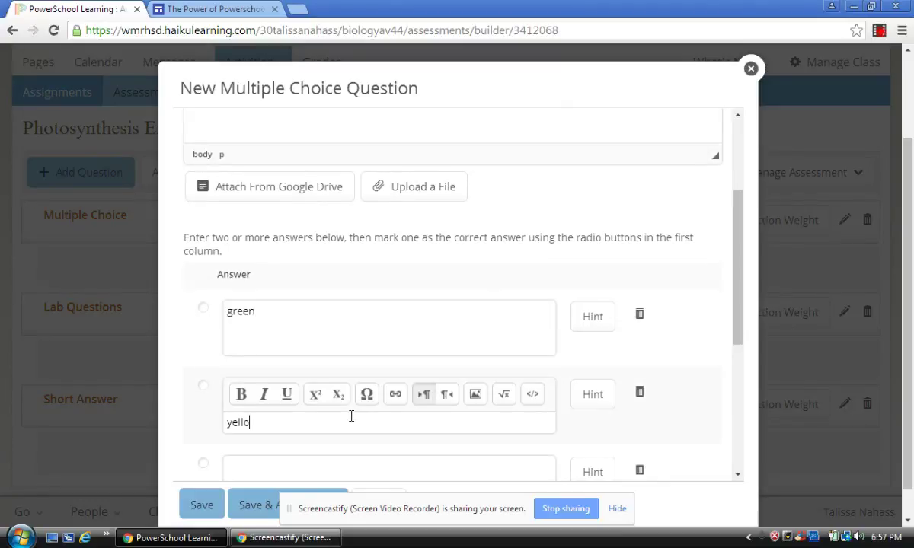
left_click(316, 468)
scroll(316, 426, "down", 3)
type("blue")
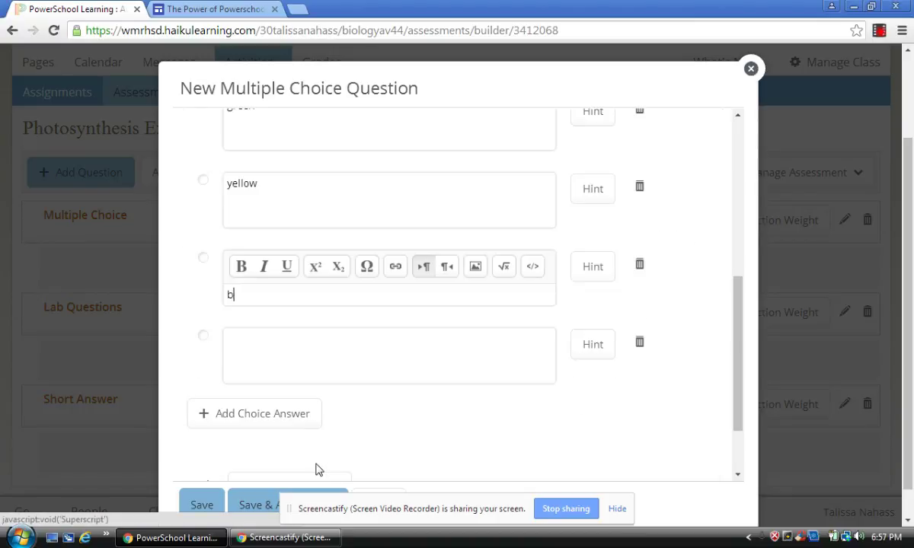
left_click(295, 345)
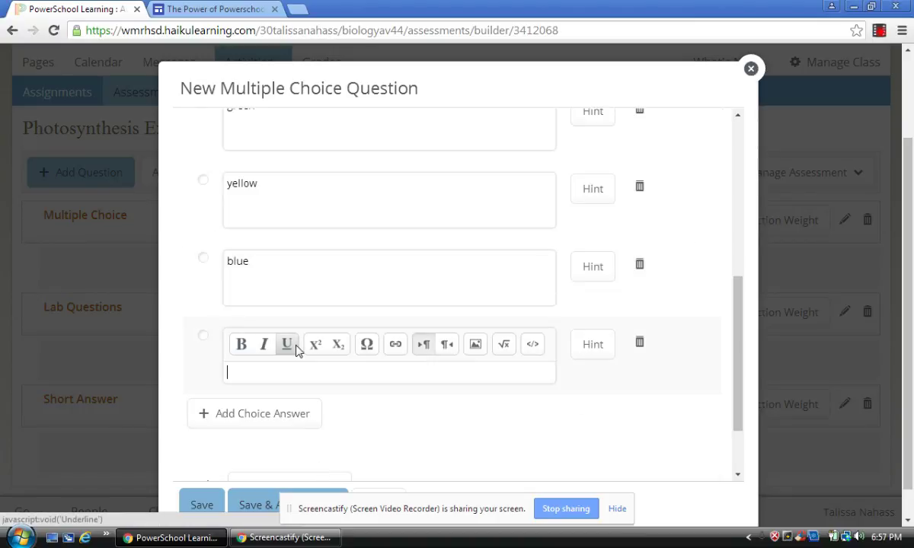
type("red")
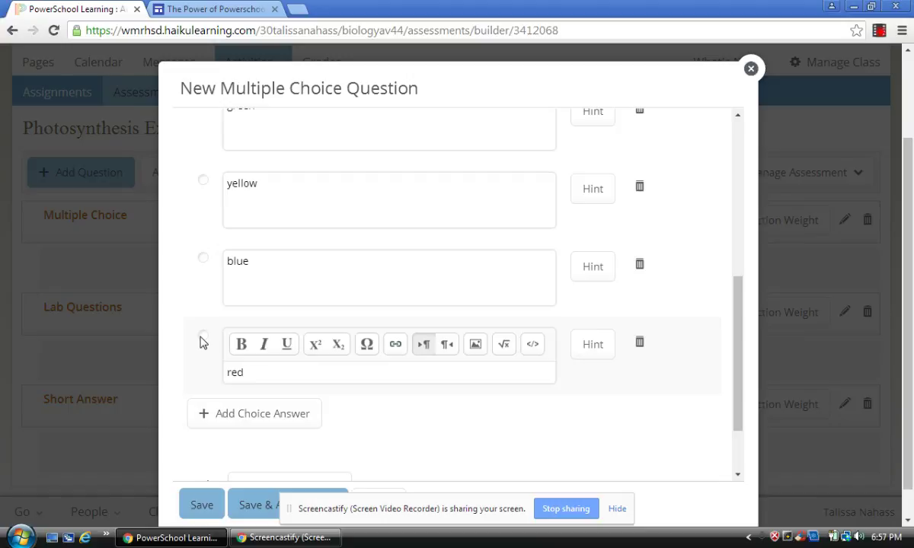
left_click(203, 336)
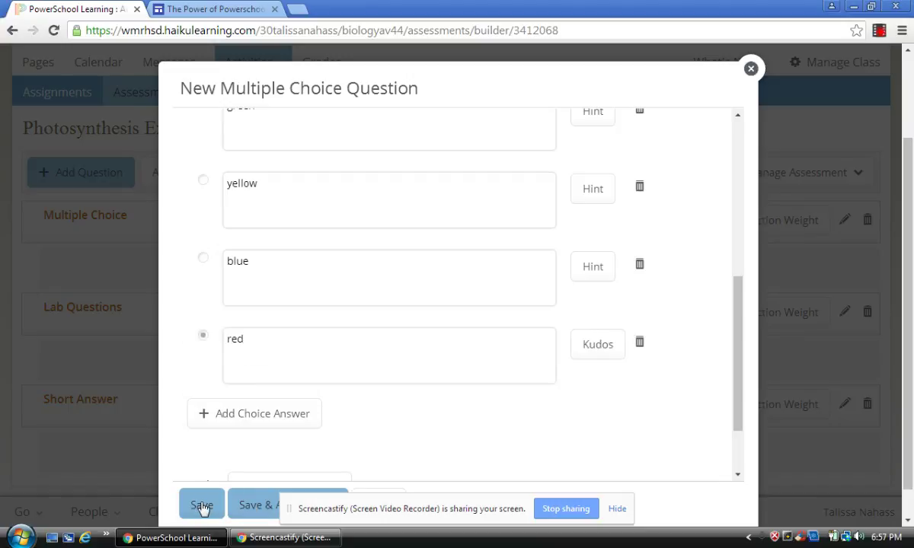
Save the question and close the blank follow-up question form
left_click(248, 508)
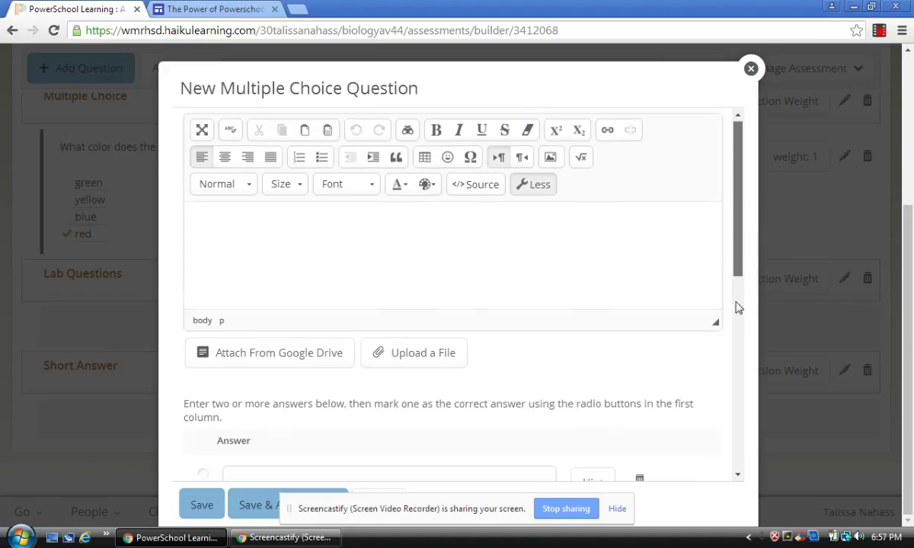
scroll(736, 306, "down", 3)
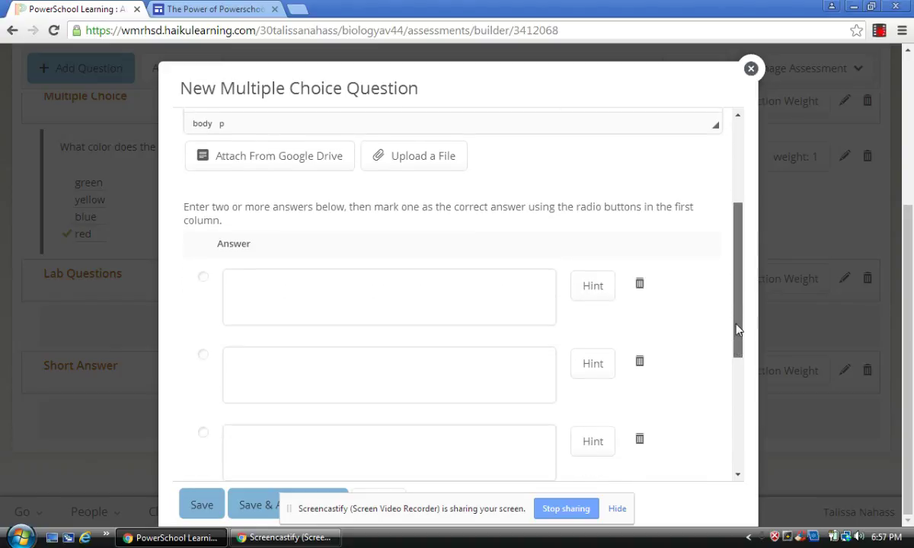
left_click(750, 68)
Add an essay question: 'Explain the relationship between photosynthesis and cellular respiration.'
left_click(111, 67)
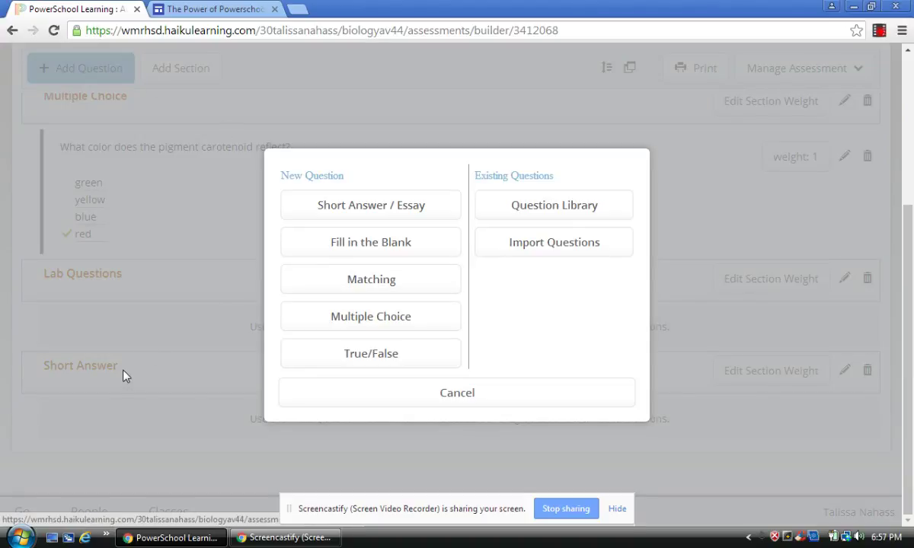
left_click(343, 213)
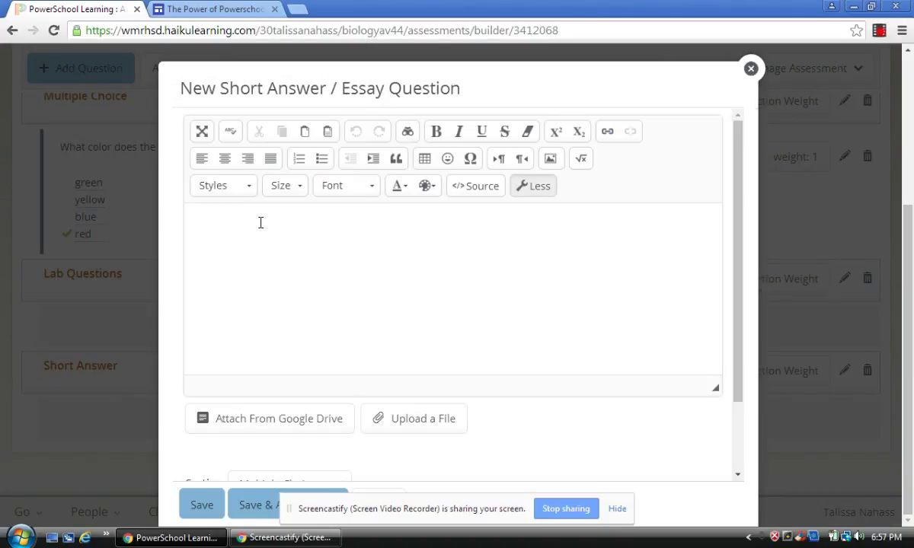
left_click(260, 222)
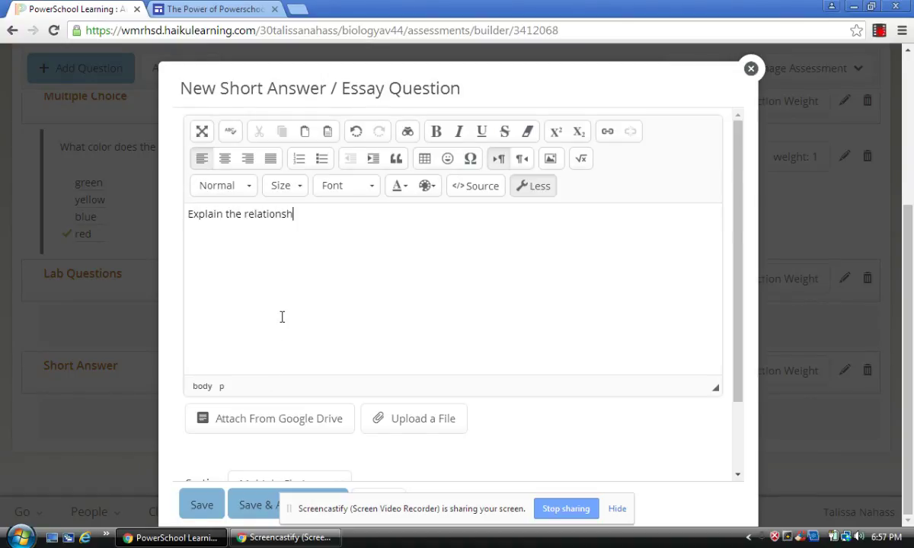
type("between photosynthesis and")
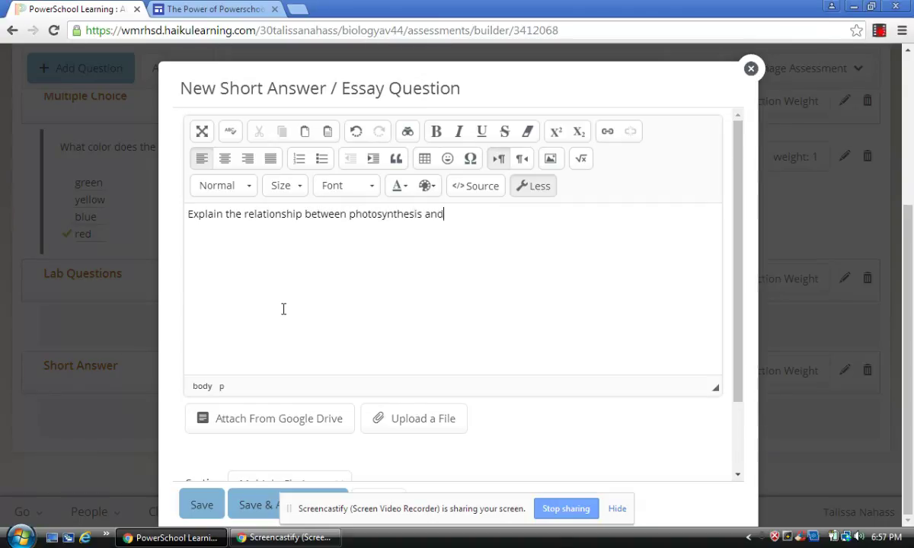
type(" cellular respiration.")
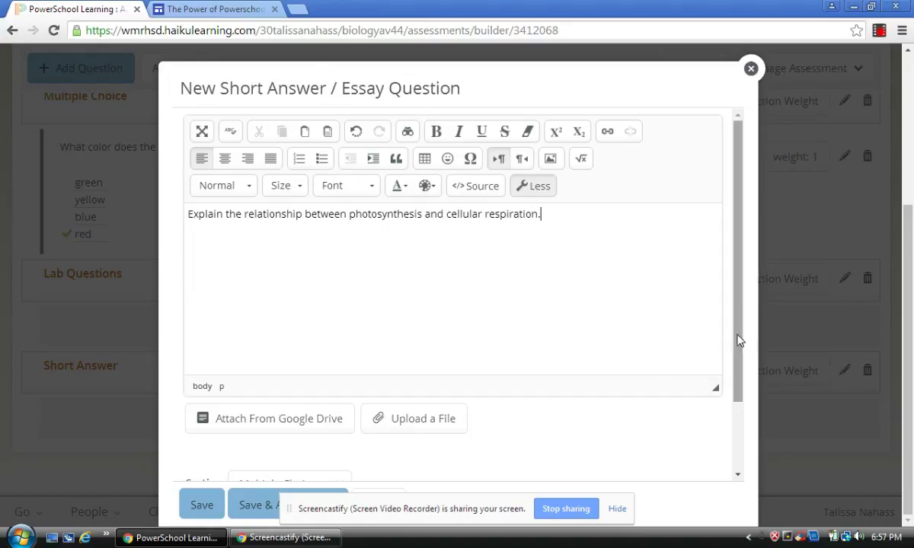
Set the essay question's weight to 5, assign it to Short Answer, and save
left_click_drag(736, 341, 730, 427)
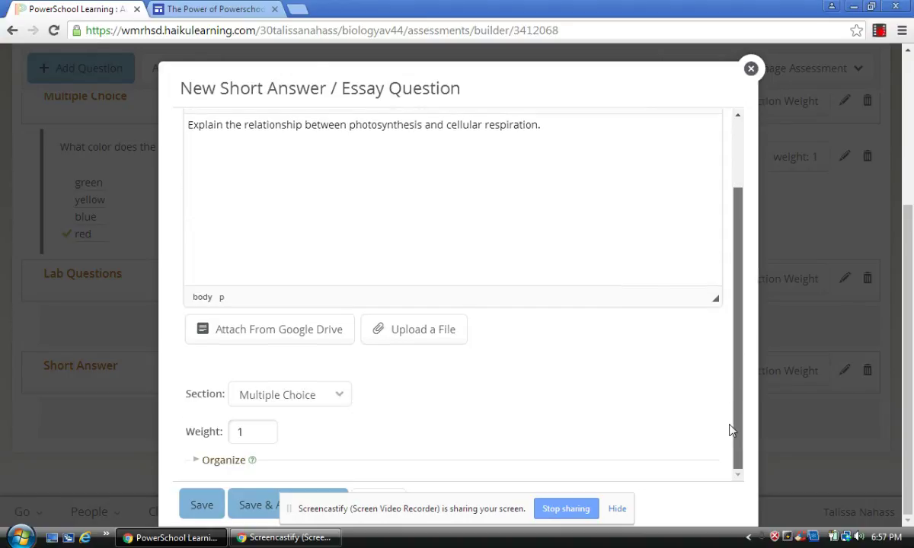
left_click(254, 432)
type("5")
left_click(294, 395)
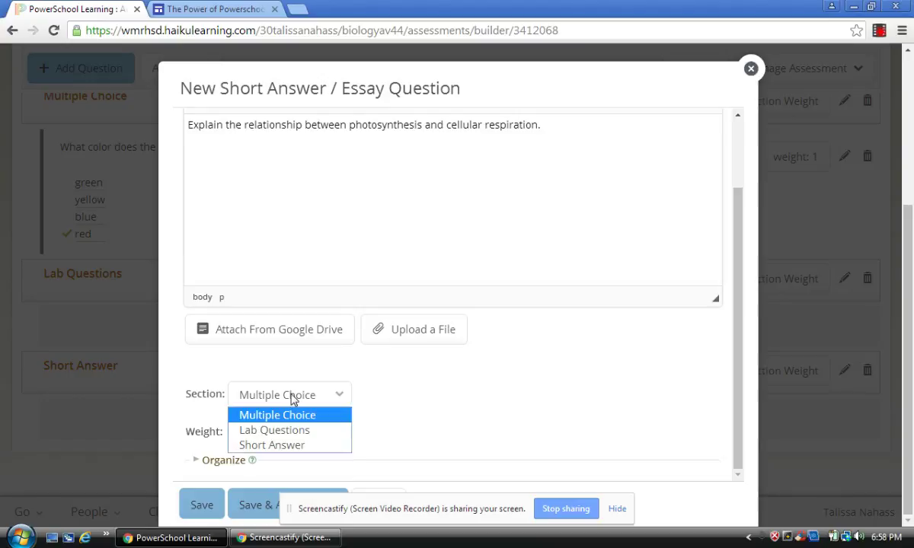
left_click(289, 444)
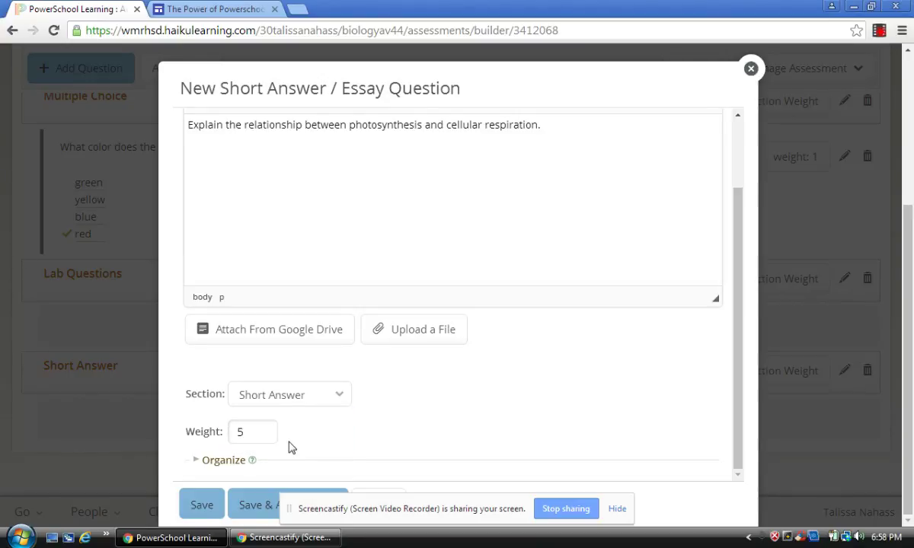
left_click(202, 509)
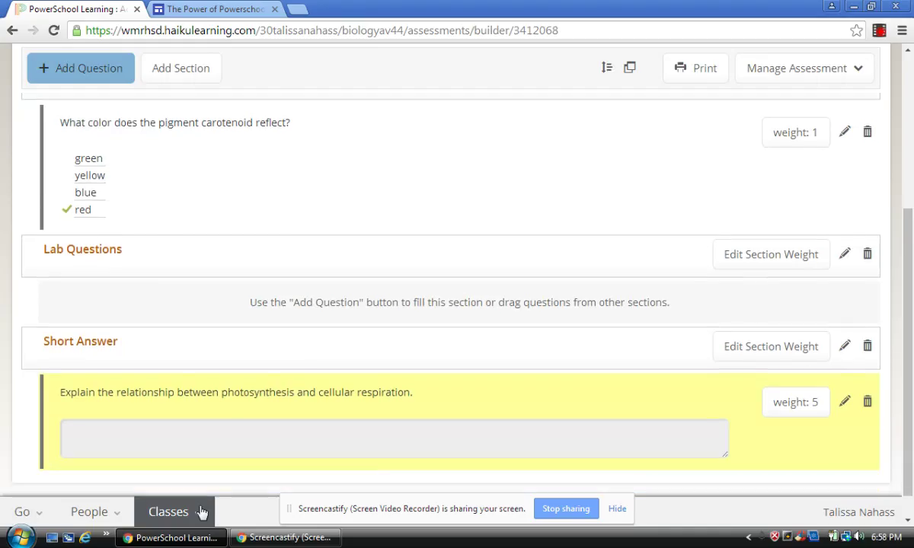
left_click_drag(902, 362, 897, 246)
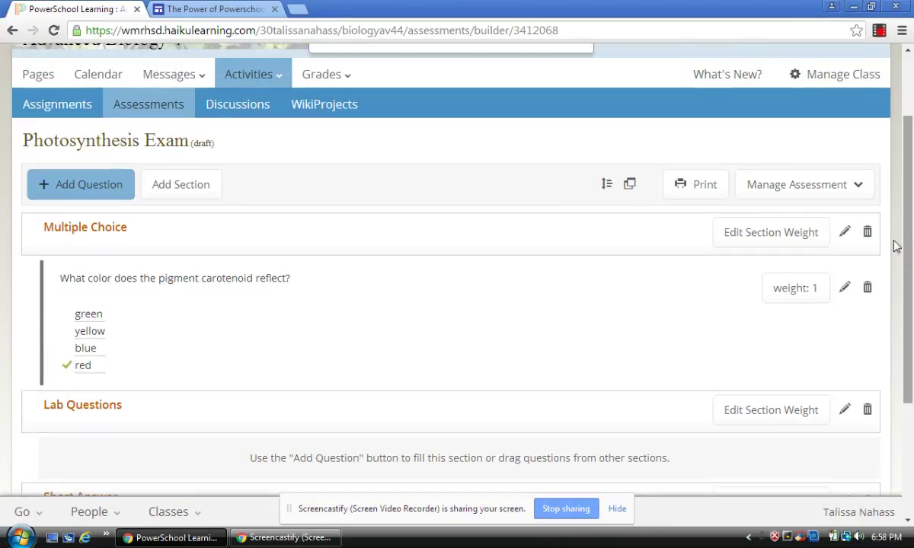
Open the Publish Assessment settings for the Photosynthesis Exam
left_click(810, 199)
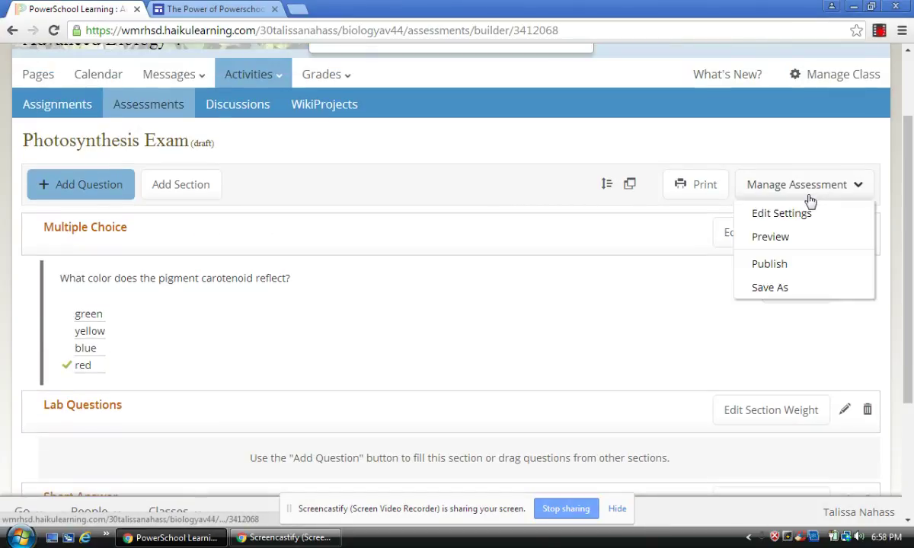
left_click(775, 267)
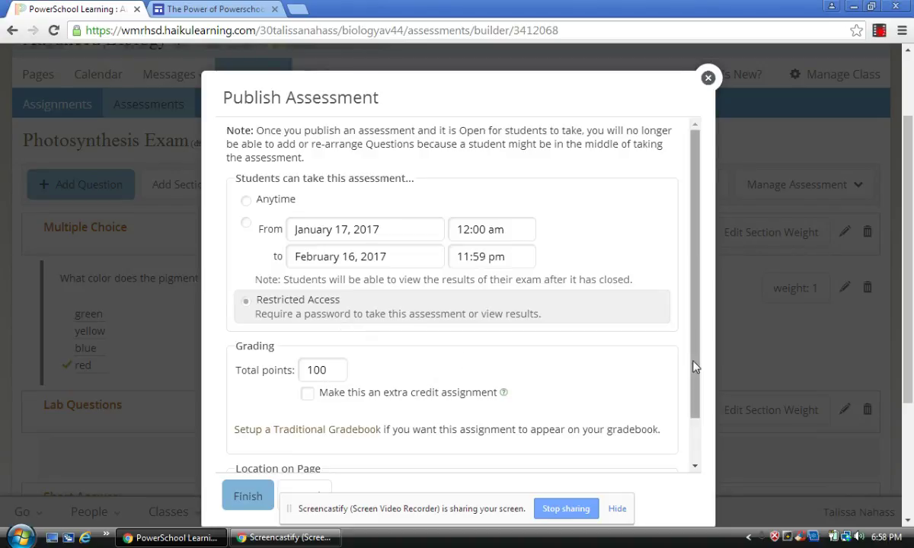
scroll(685, 437, "down", 2)
Place the exam at the bottom of column 2 on the Chapter 5 page and finish
left_click(405, 441)
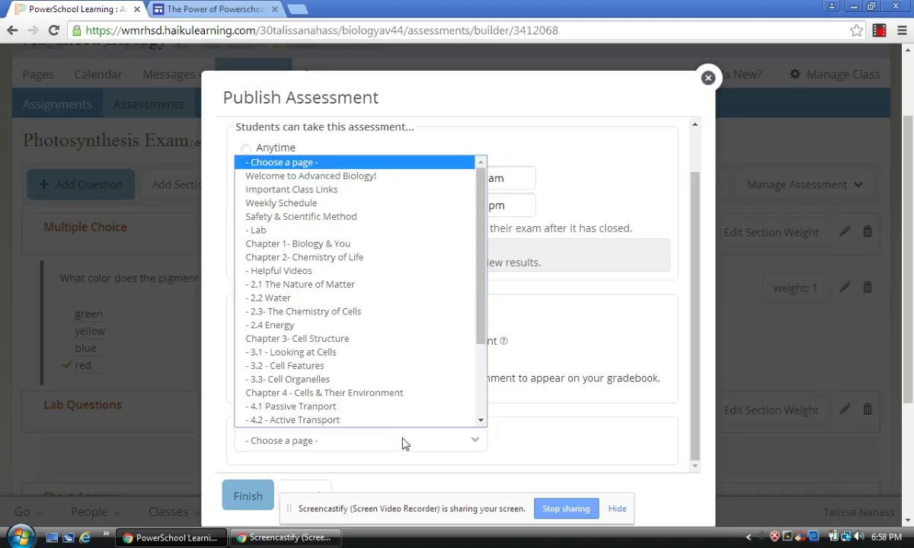
left_click_drag(480, 299, 478, 388)
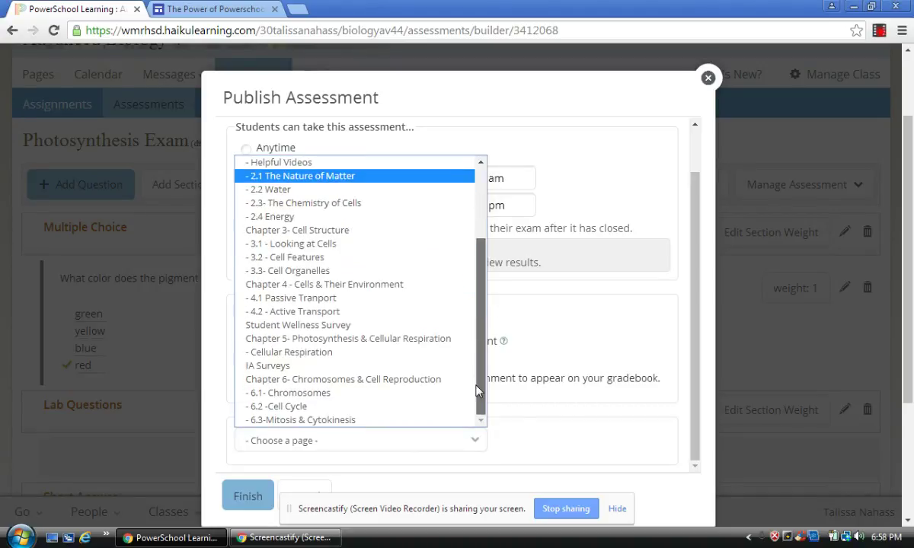
left_click(395, 339)
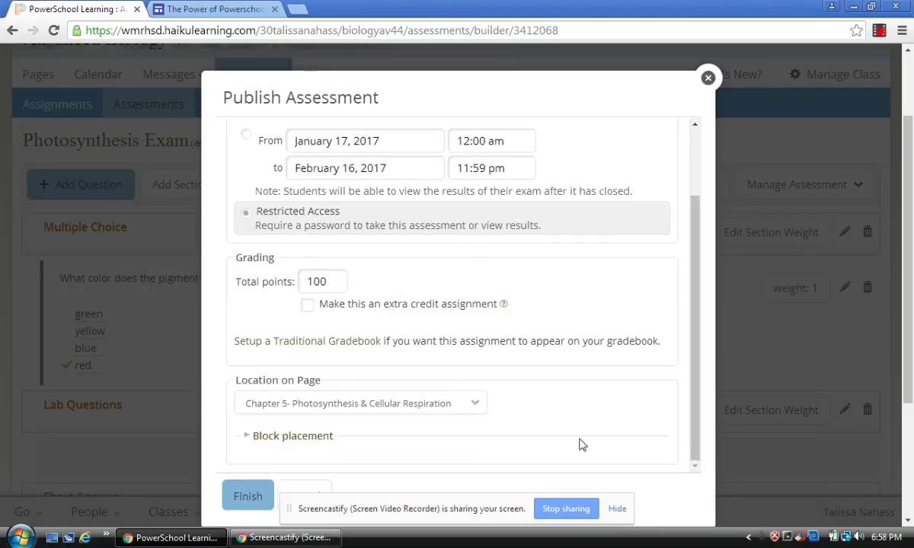
left_click(330, 437)
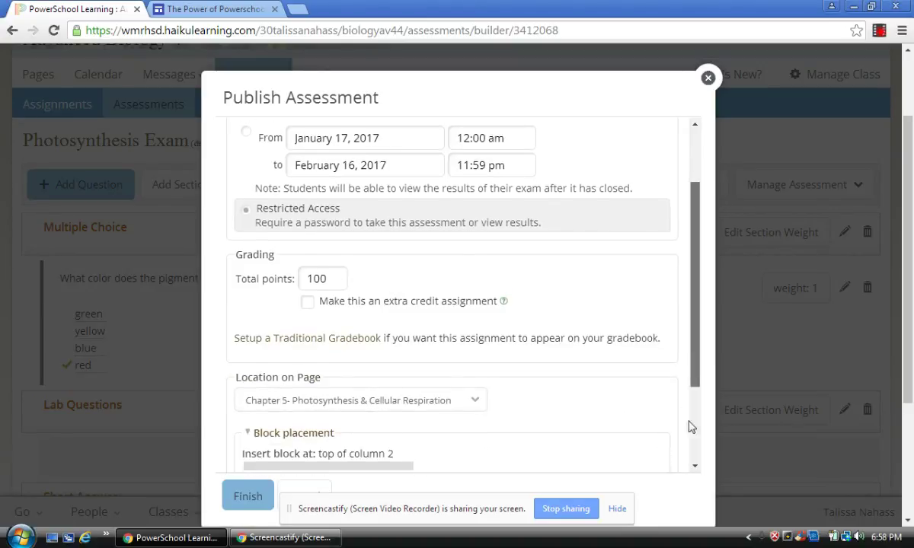
scroll(687, 425, "down", 2)
left_click(385, 423)
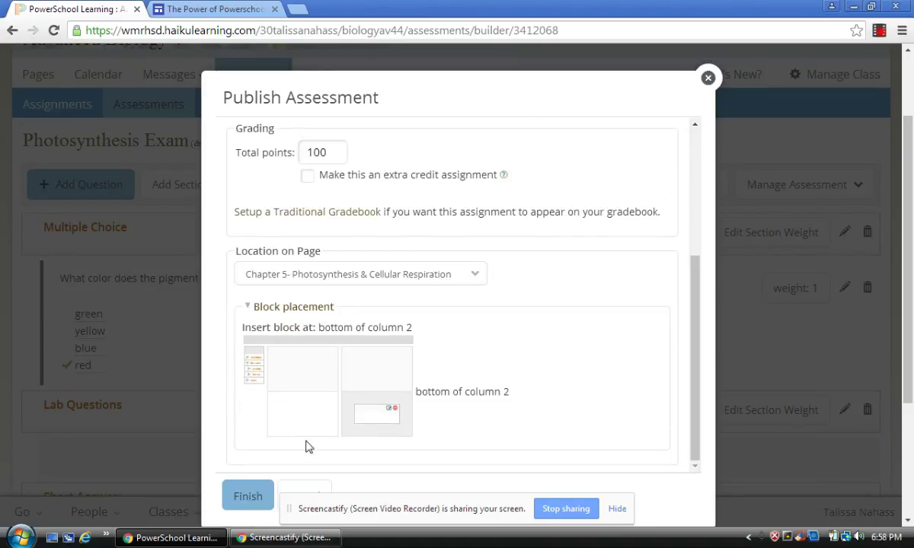
left_click(245, 497)
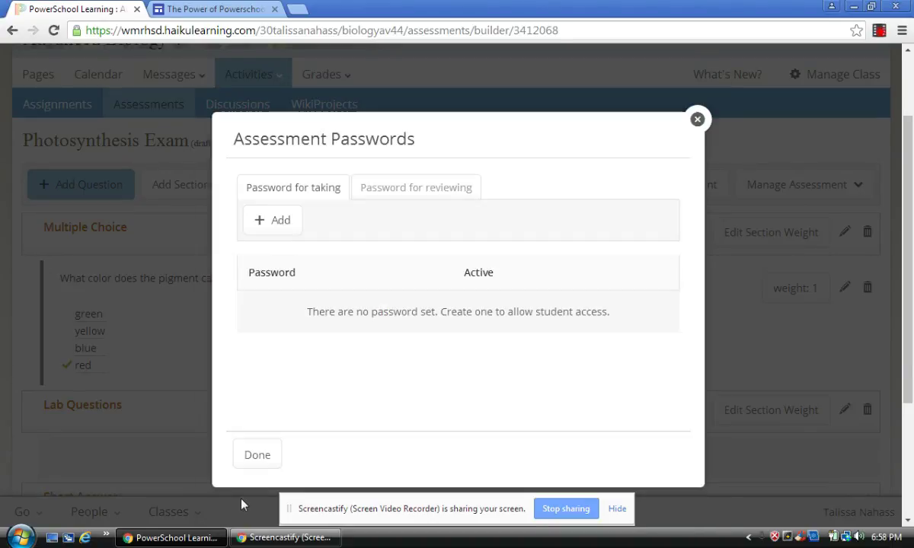
Add and save a password required for taking the Photosynthesis Exam
left_click(260, 222)
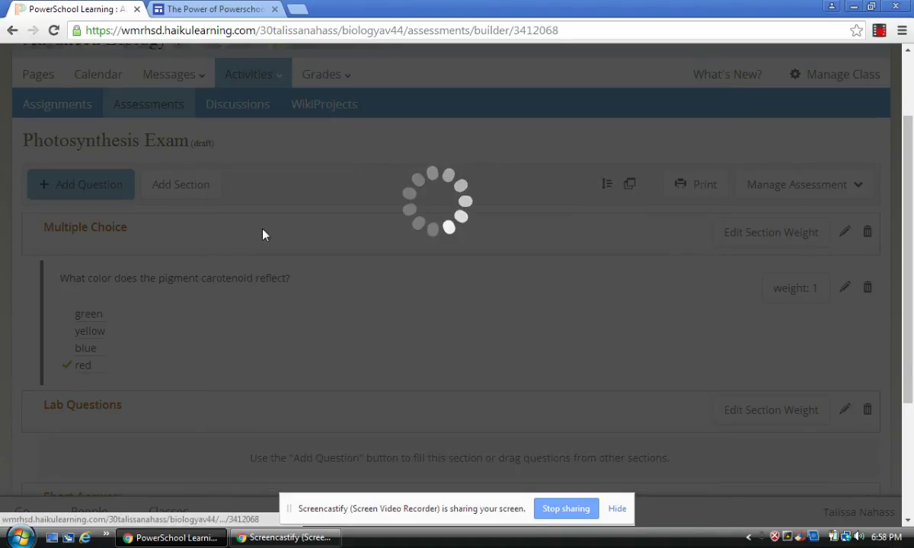
left_click(346, 226)
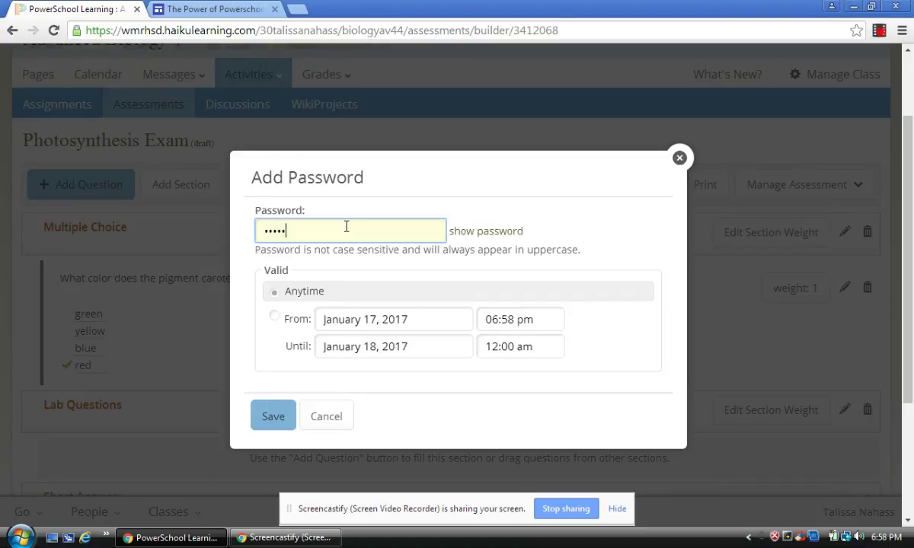
type("POWERSCHOOL")
left_click(488, 232)
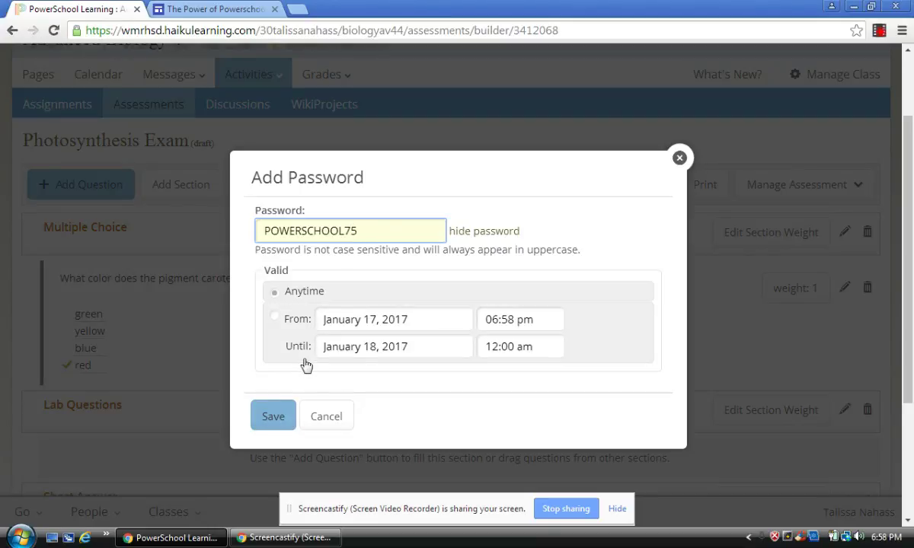
left_click(281, 411)
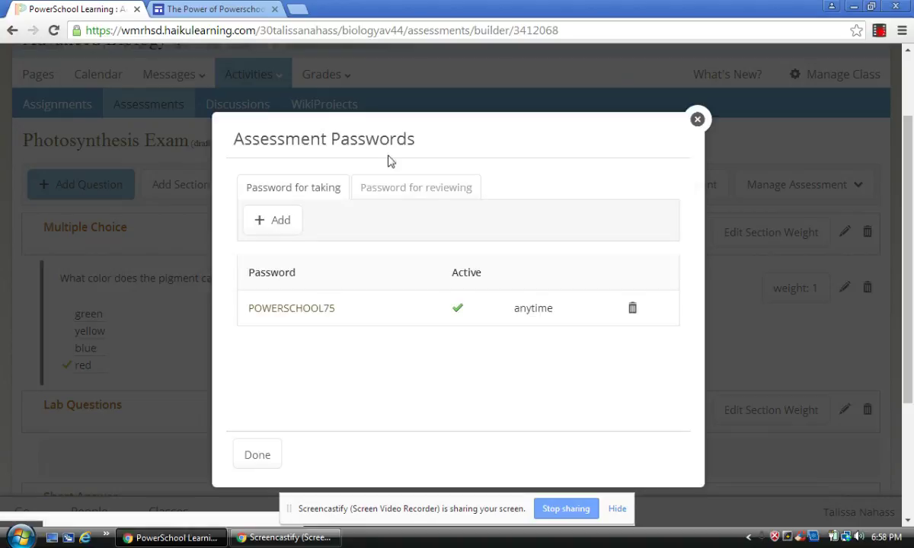
Add and save a separate password for reviewing exam results, then finish the password setup
left_click(404, 192)
left_click(289, 225)
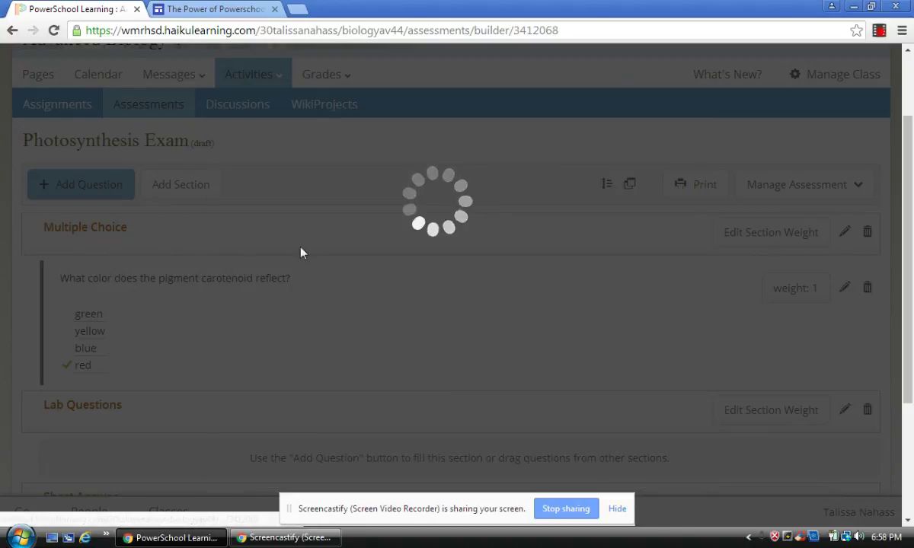
left_click(317, 222)
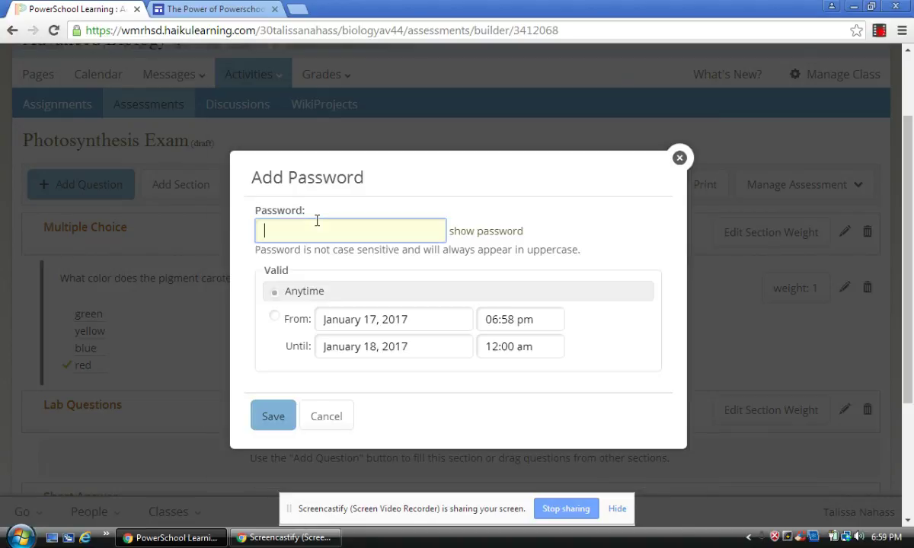
left_click(465, 233)
left_click(385, 225)
type("revie")
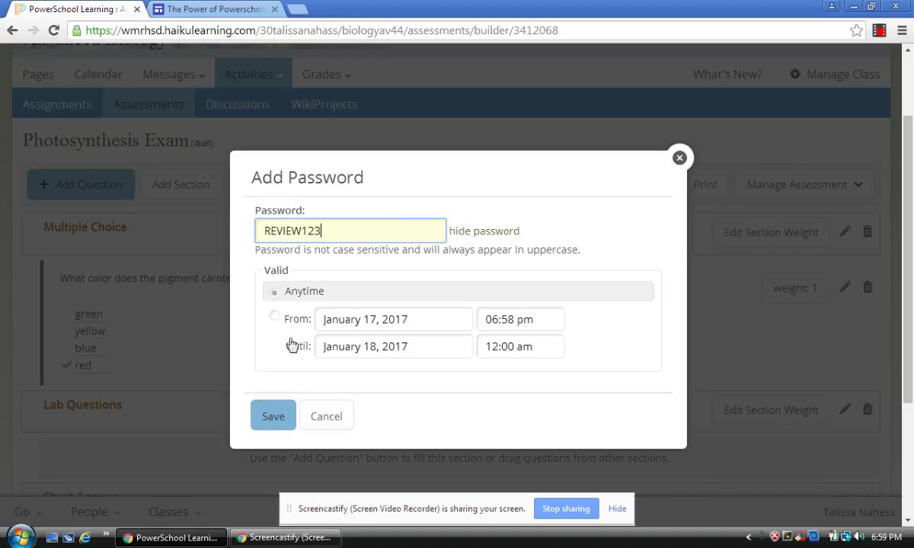
left_click(274, 416)
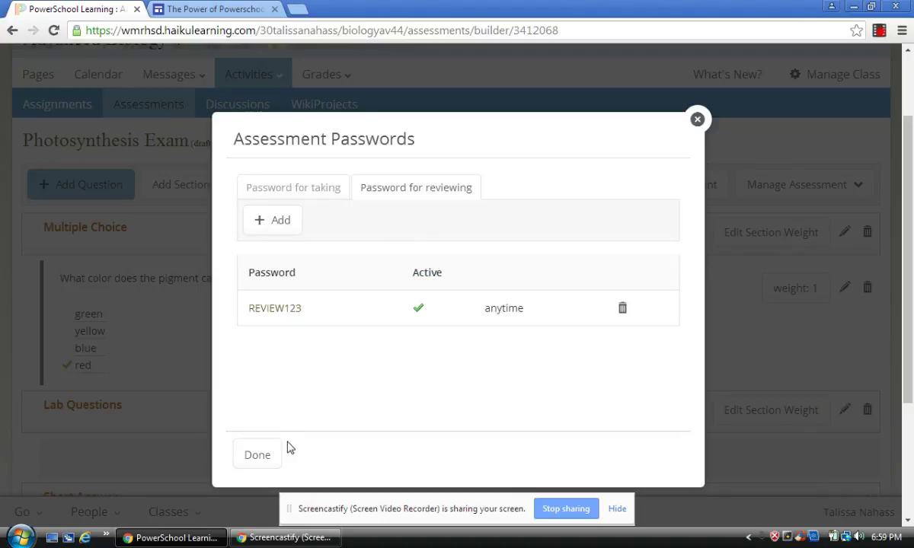
left_click(273, 453)
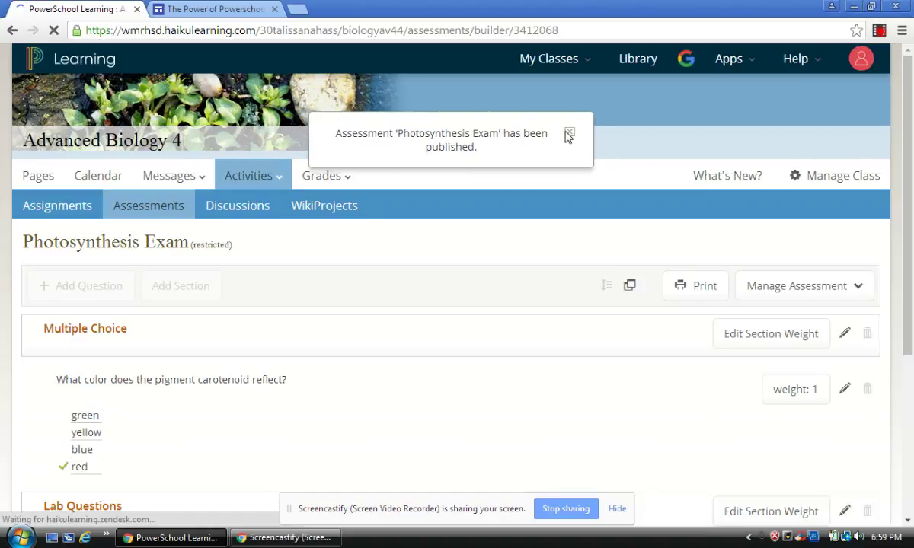
Go to Pages and open the Chapter 5 page, declining Chrome's password-save prompt
left_click(51, 179)
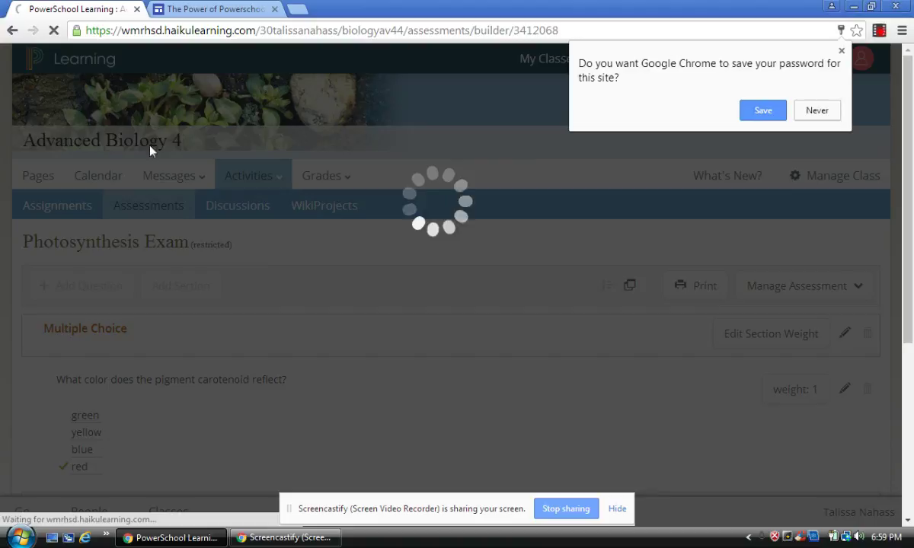
left_click(814, 114)
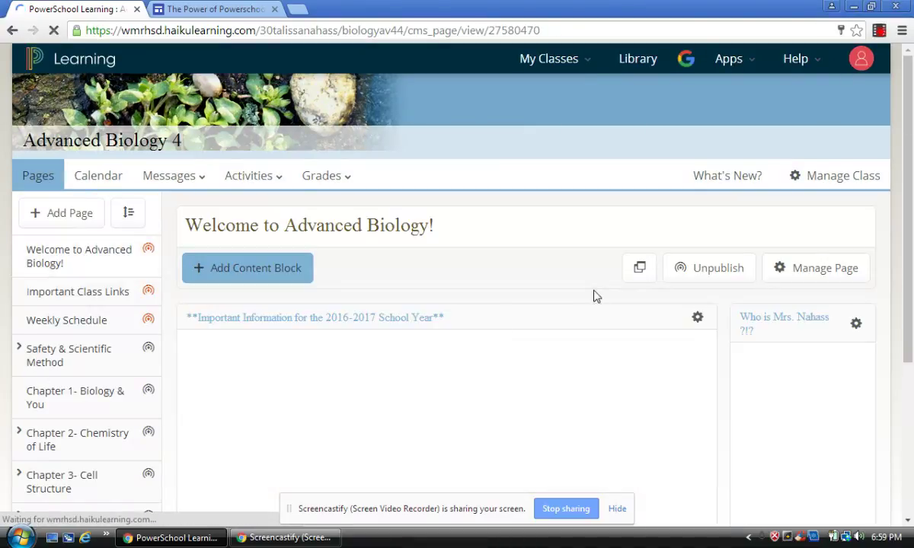
scroll(911, 267, "down", 3)
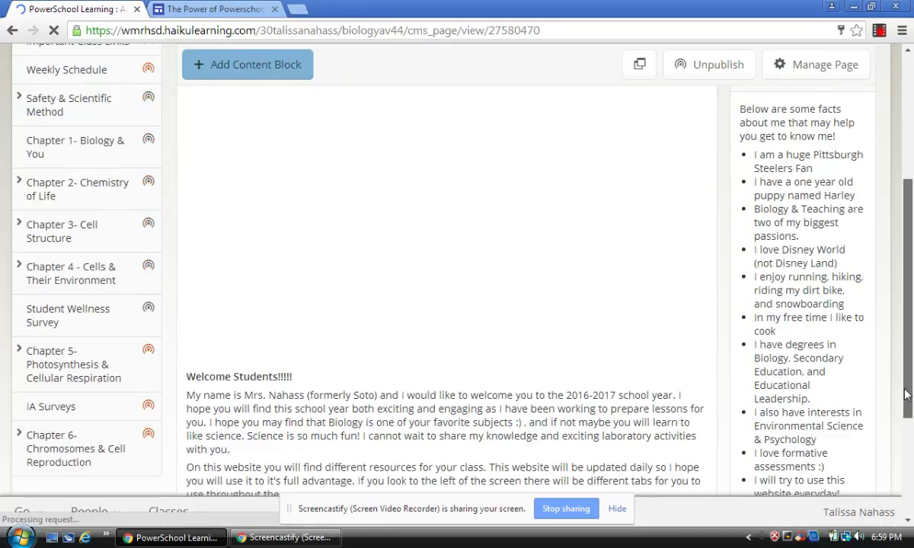
left_click(75, 355)
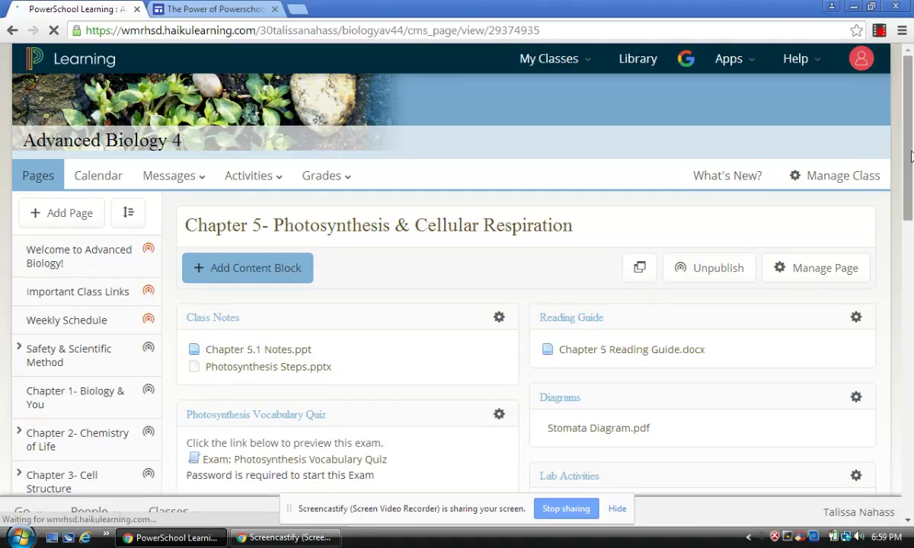
Find the new Photosynthesis Exam block and check its options without changing anything
left_click_drag(912, 157, 911, 358)
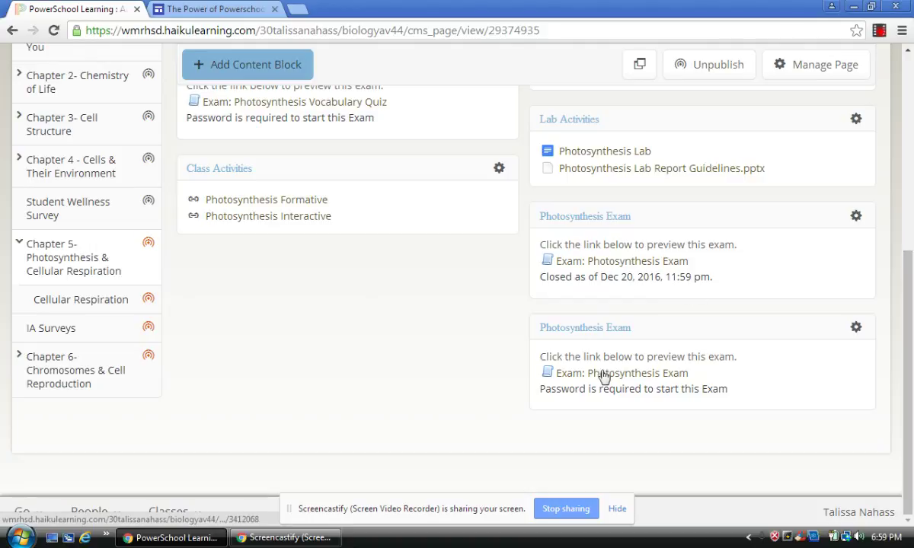
left_click(856, 328)
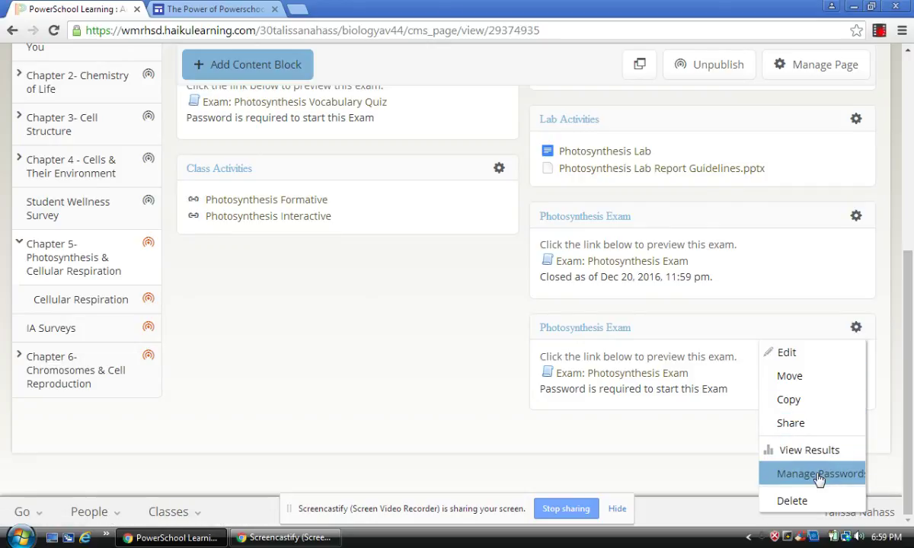
left_click(629, 383)
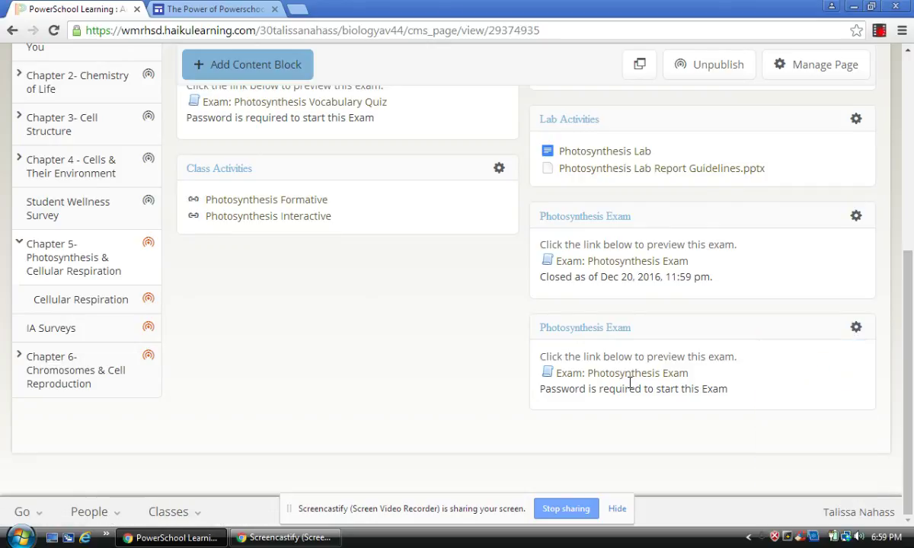
Open the Photosynthesis Exam as a student, enter the exam password and submit it
left_click(629, 379)
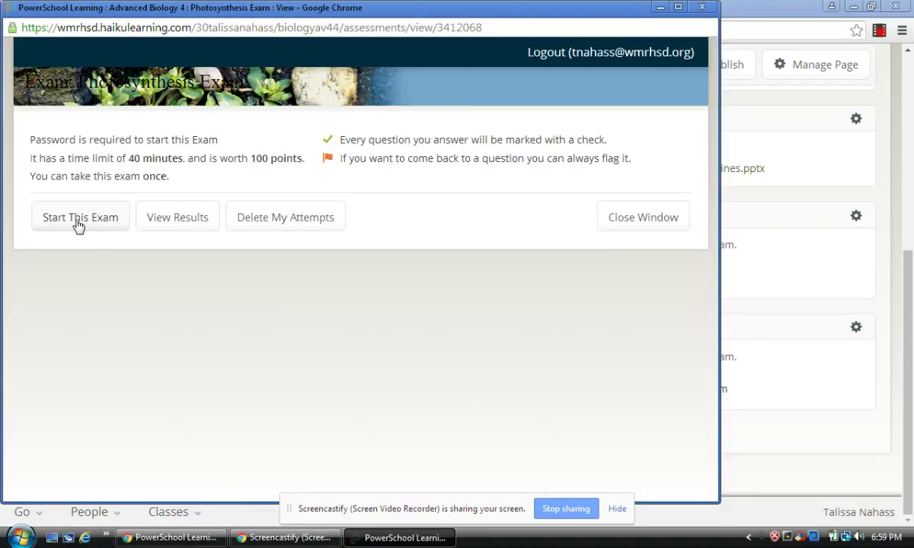
left_click(79, 218)
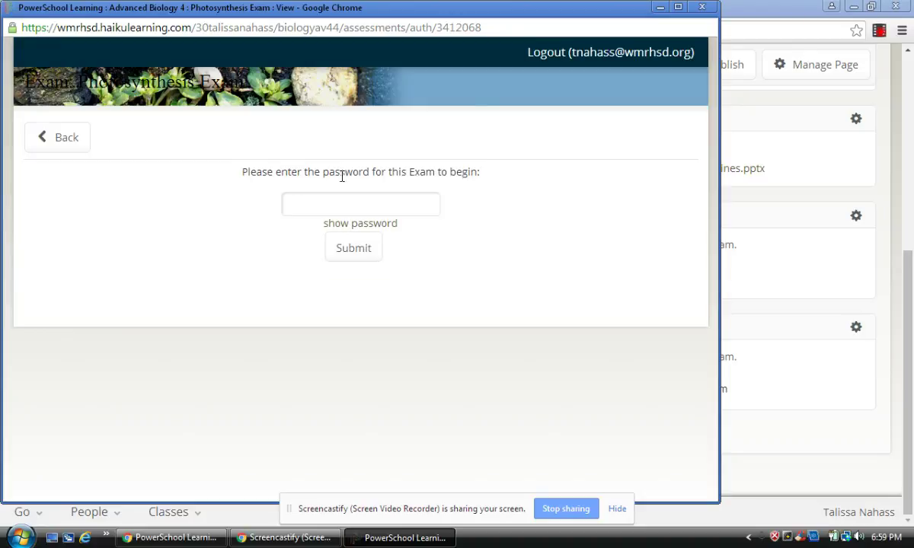
left_click(339, 203)
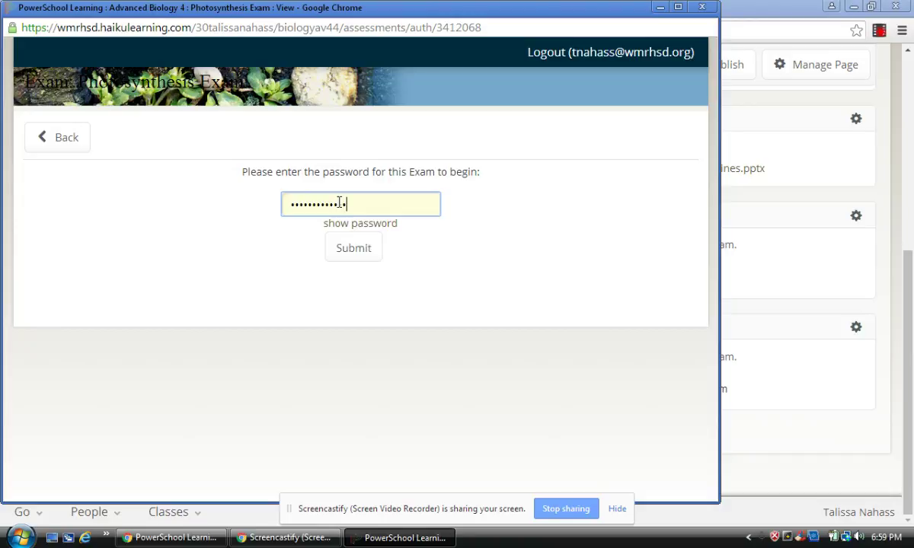
left_click(353, 249)
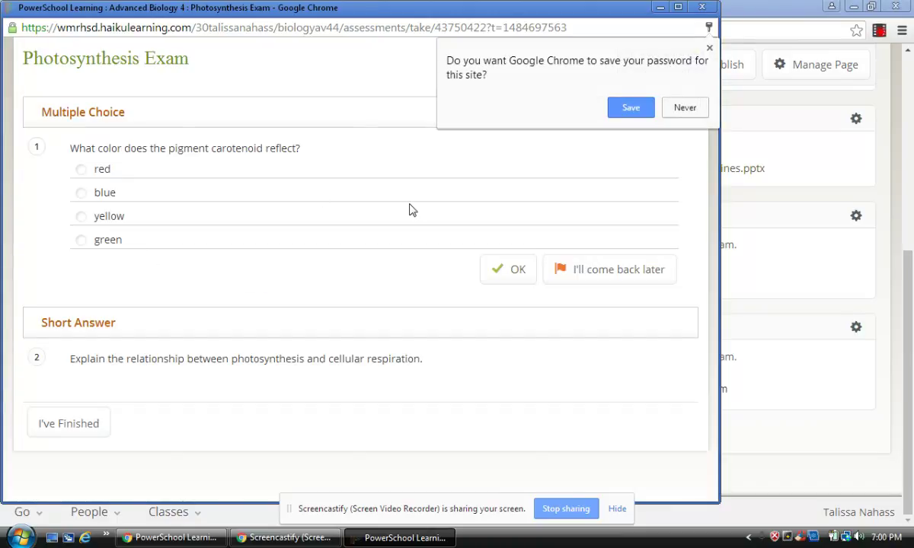
Answer red for the carotenoid question, write the short answer, and submit the exam
left_click(688, 107)
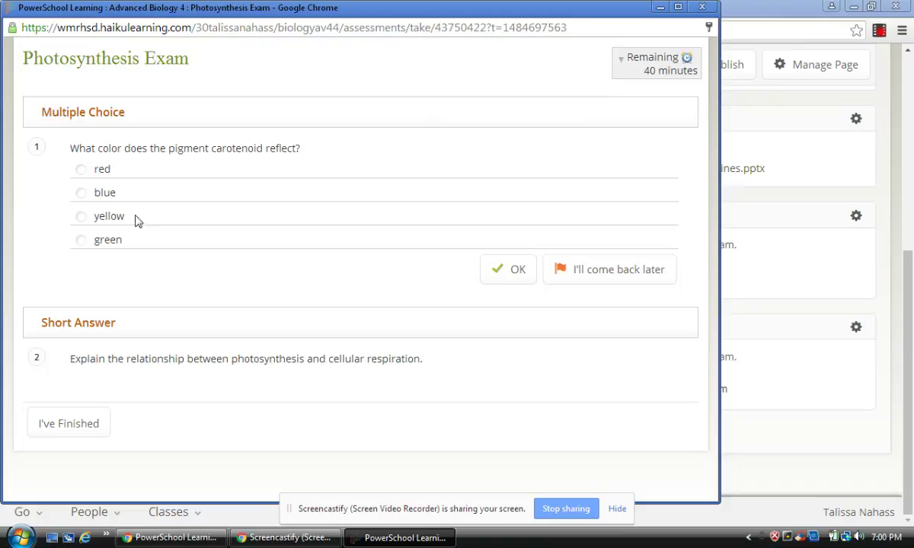
left_click(138, 355)
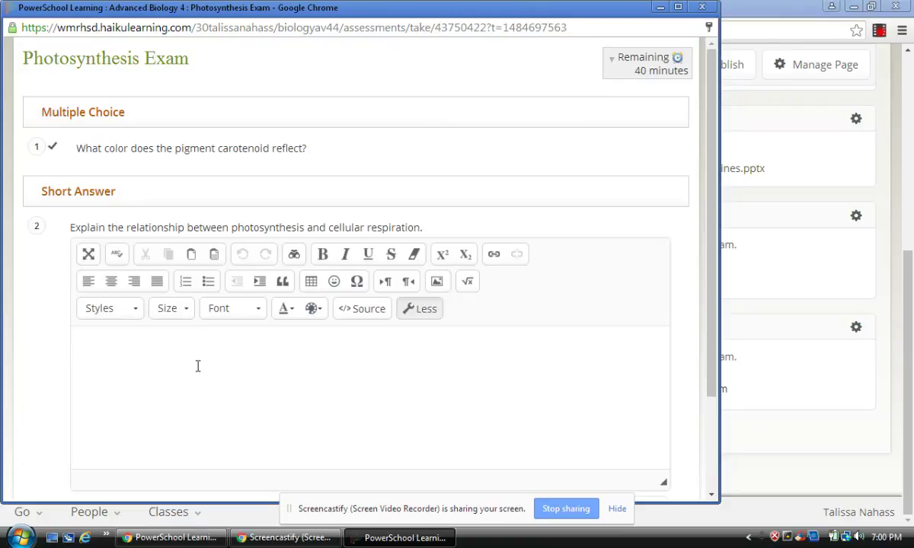
left_click(274, 438)
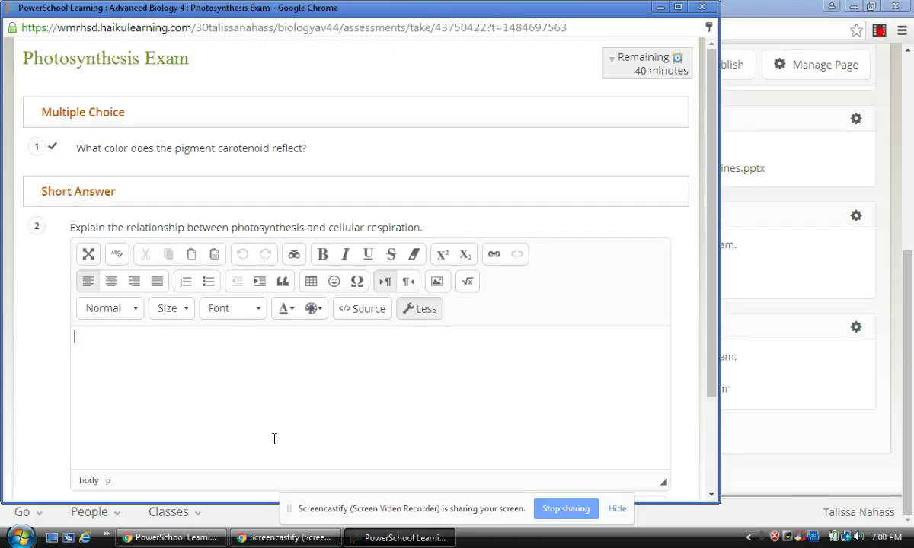
type("these two processes...")
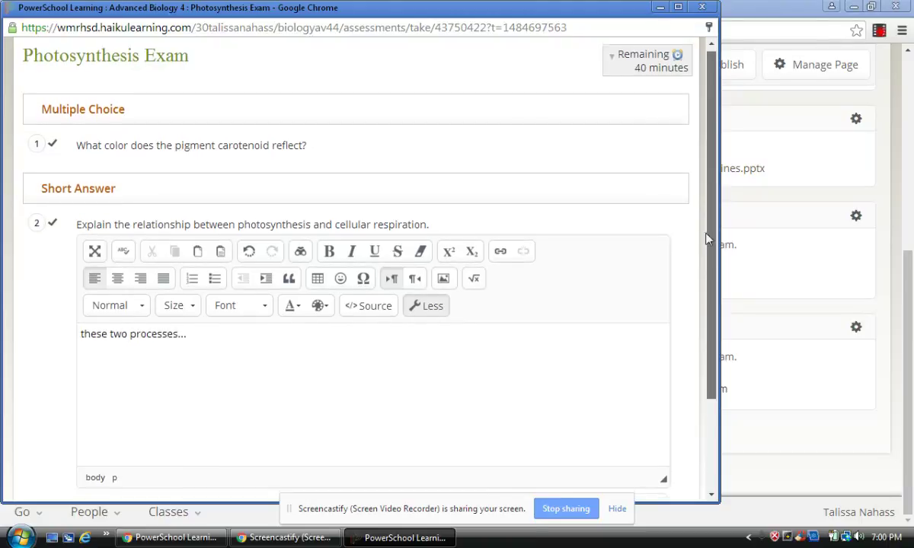
scroll(708, 258, "down", 3)
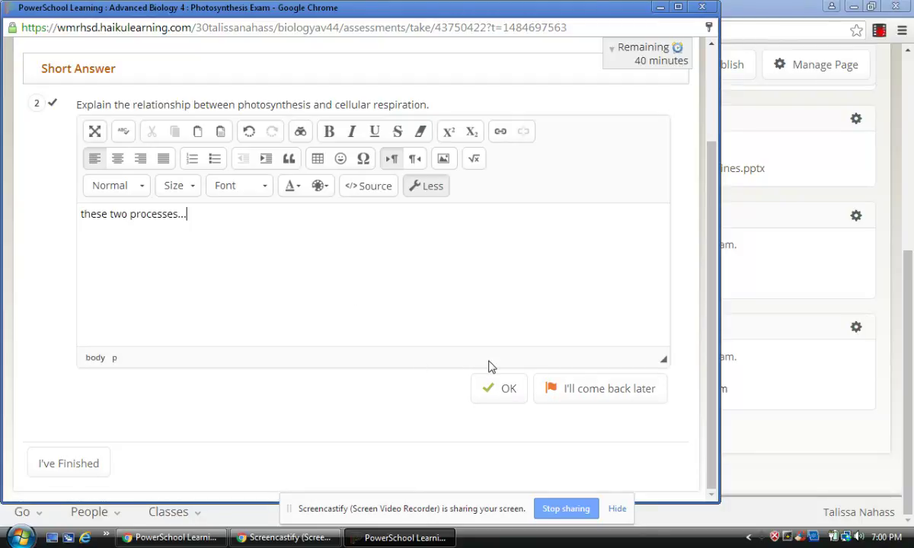
left_click(89, 467)
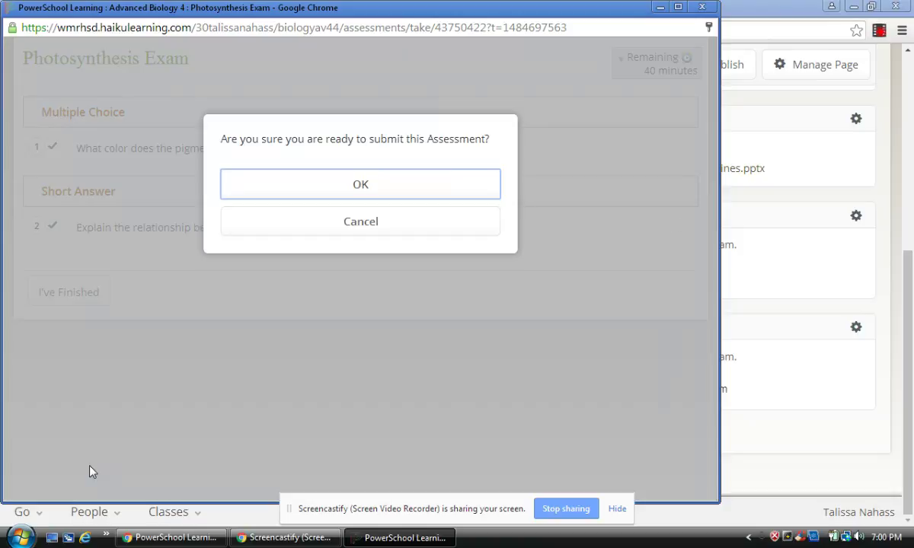
left_click(343, 185)
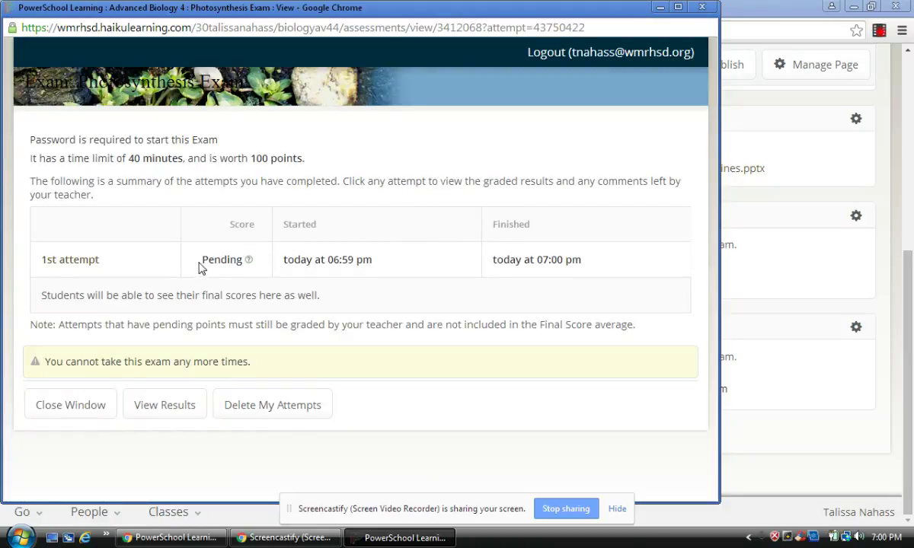
Close the exam window, view the exam block's results, and open the 16.67 attempt
left_click(702, 7)
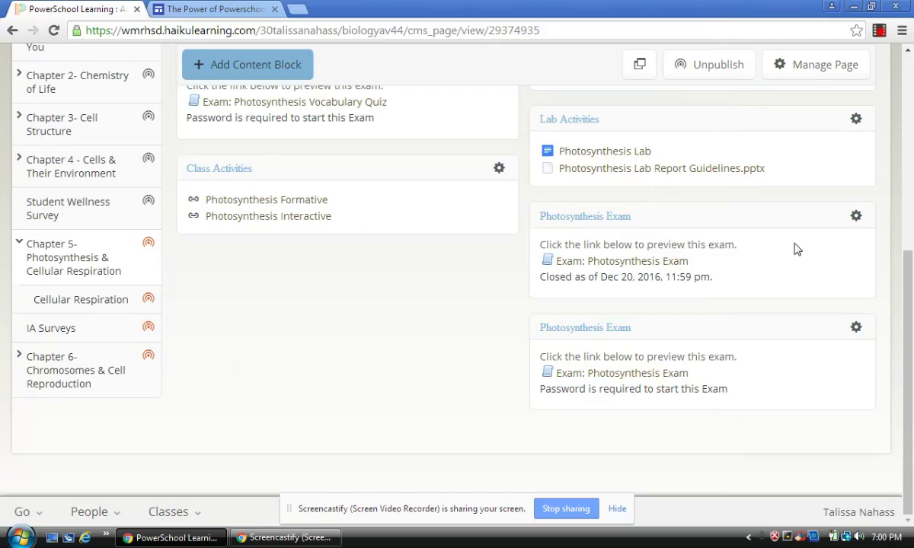
left_click(856, 335)
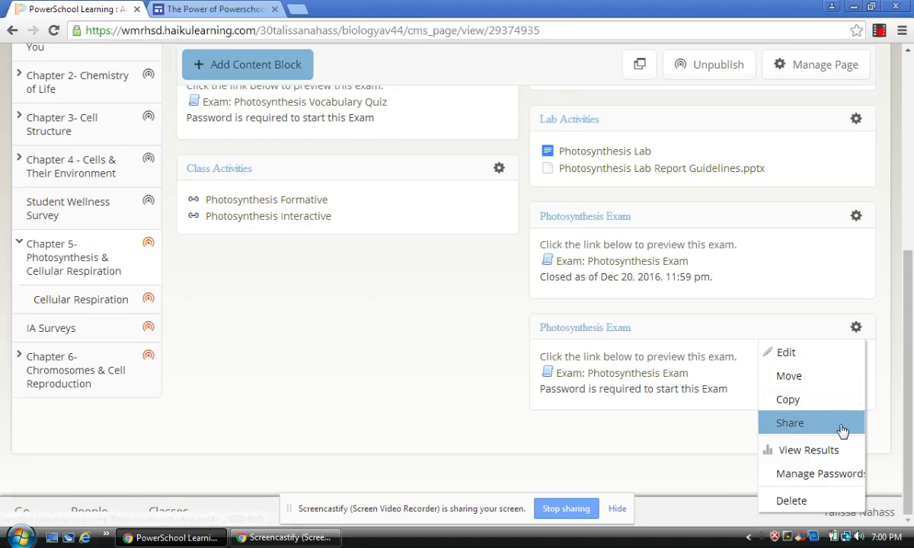
left_click(830, 451)
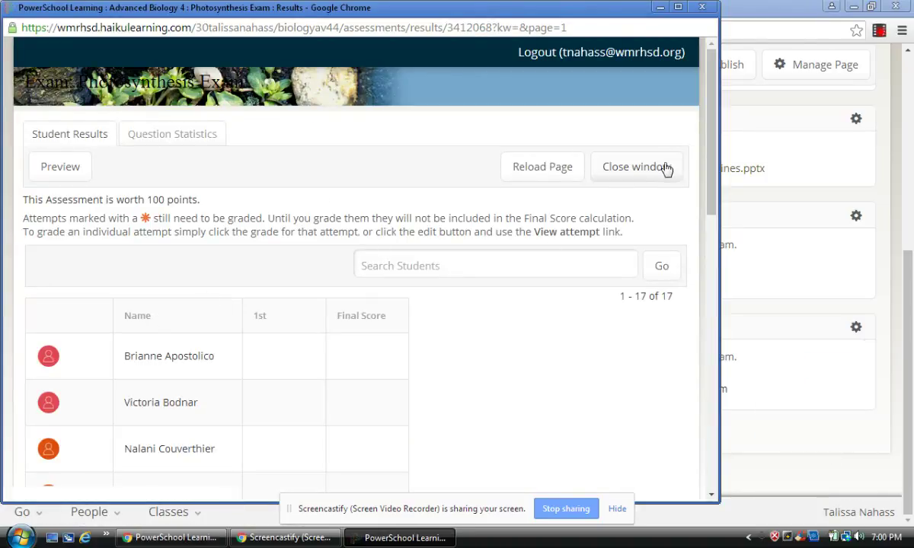
left_click_drag(709, 175, 708, 444)
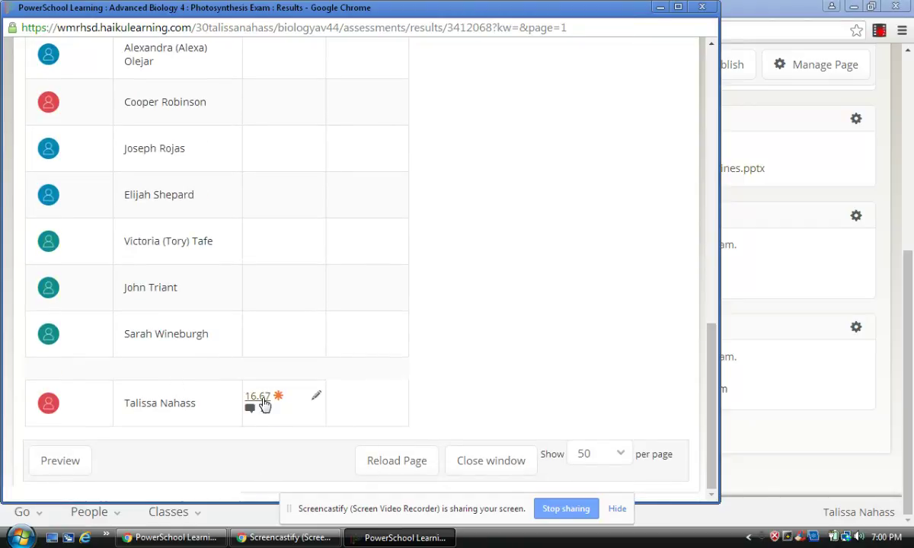
left_click(263, 404)
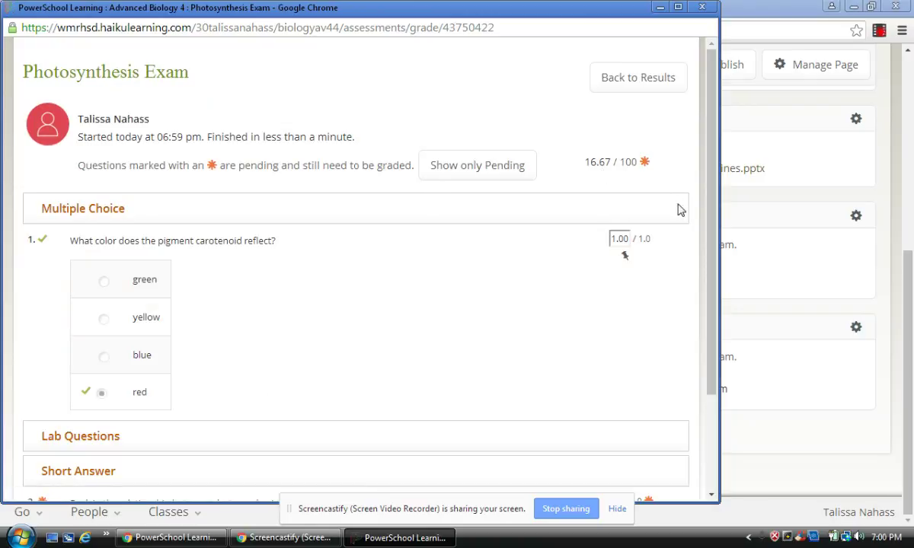
Score the short-answer question 5 out of 5 and save the comment 'good job!'
left_click_drag(696, 216, 699, 282)
left_click(584, 261)
left_click_drag(710, 255, 704, 360)
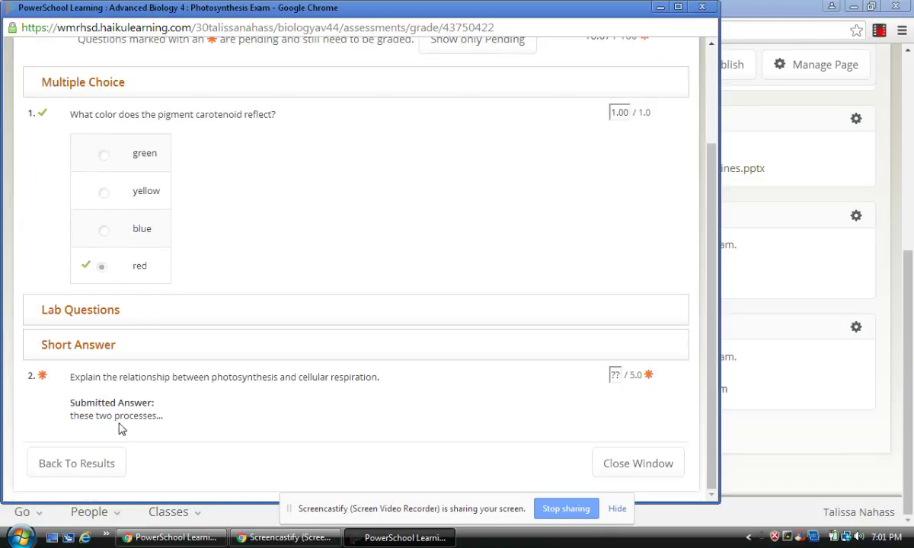
left_click(614, 376)
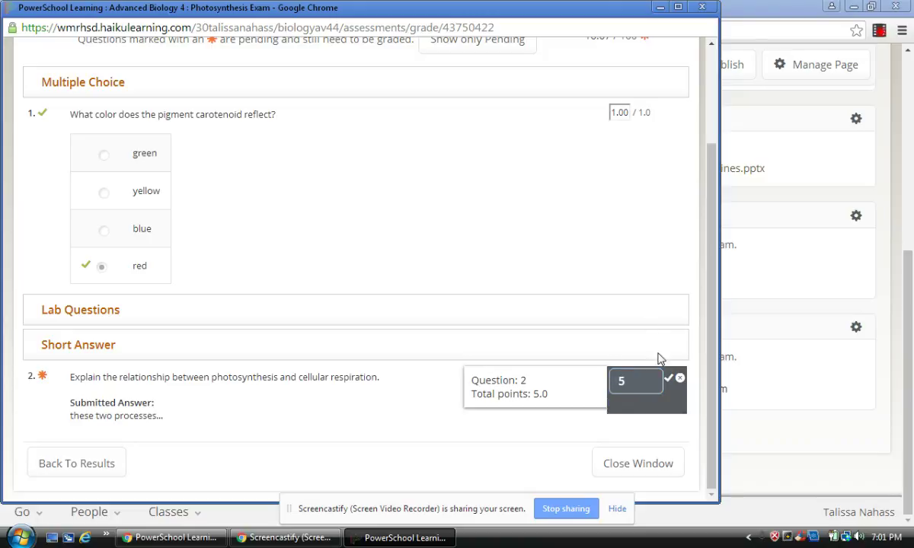
left_click(668, 383)
left_click(613, 407)
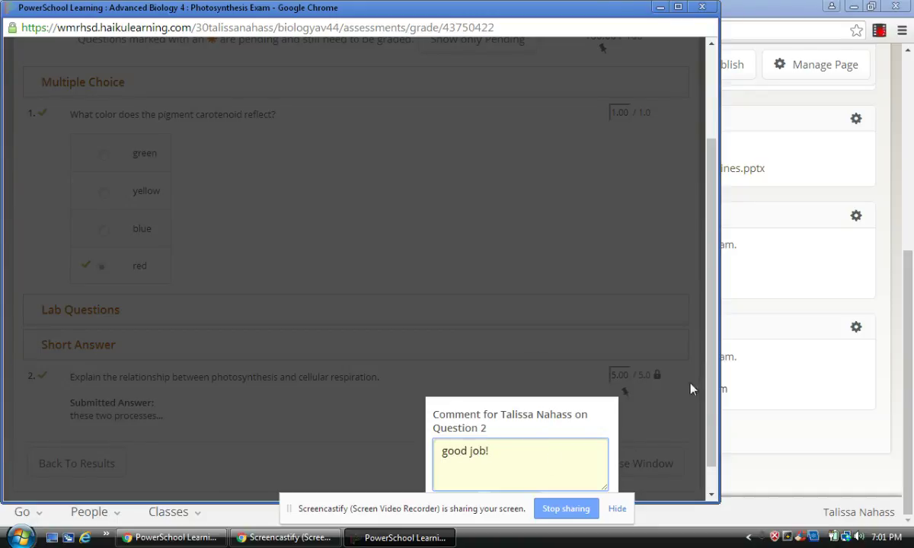
scroll(482, 472, "down", 1)
left_click(475, 481)
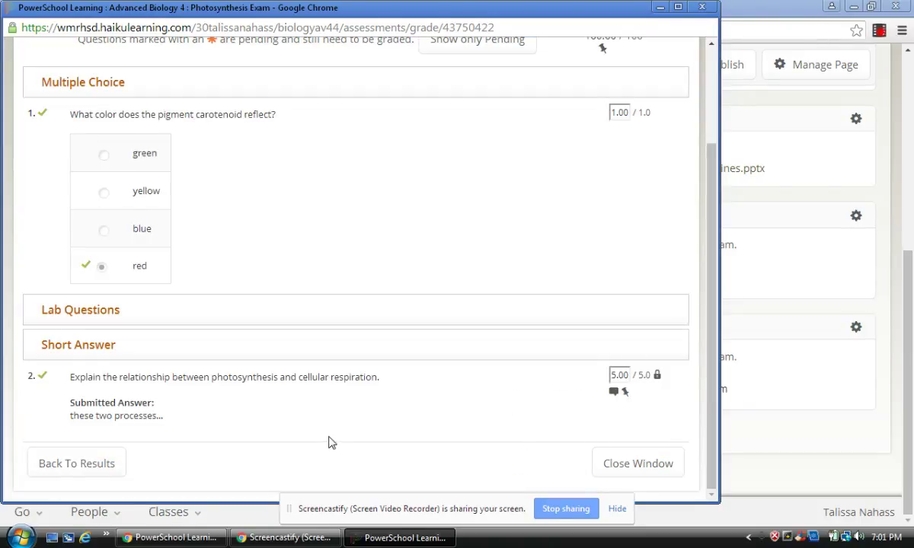
Return to the results list, confirm the 100.00 score, and close the results window
left_click_drag(685, 358, 712, 249)
scroll(625, 152, "up", 3)
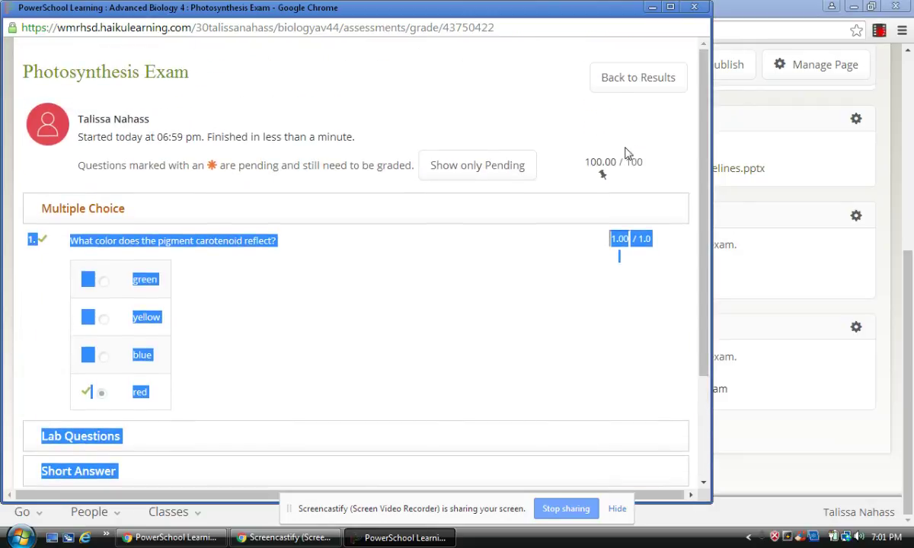
left_click(623, 154)
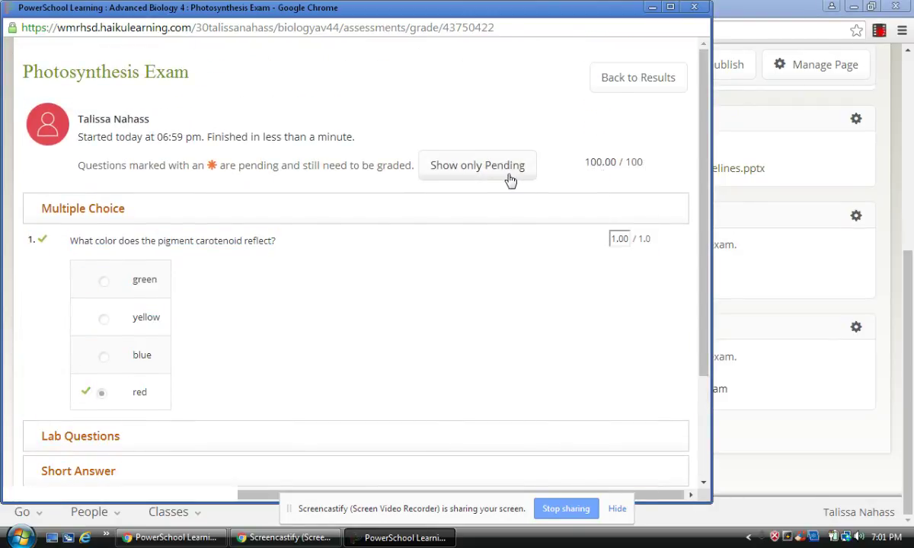
left_click(636, 85)
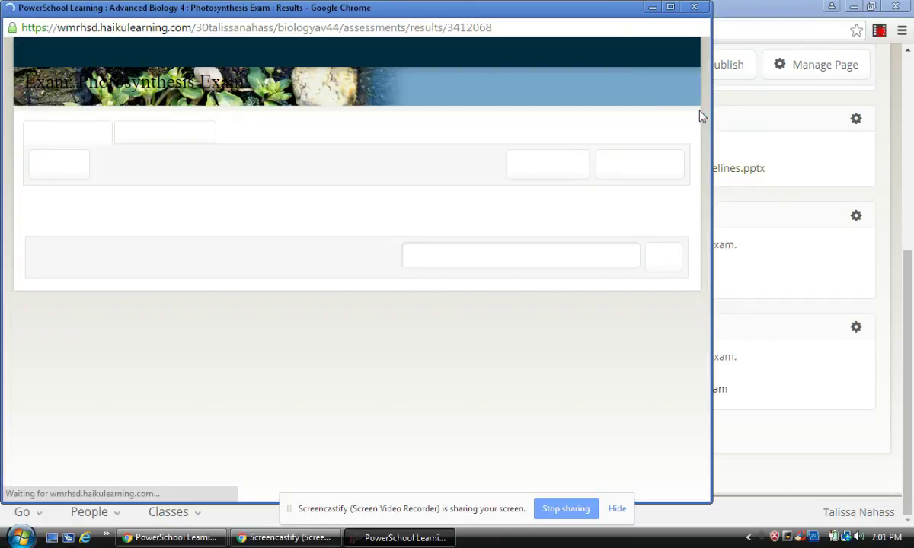
left_click_drag(699, 114, 690, 398)
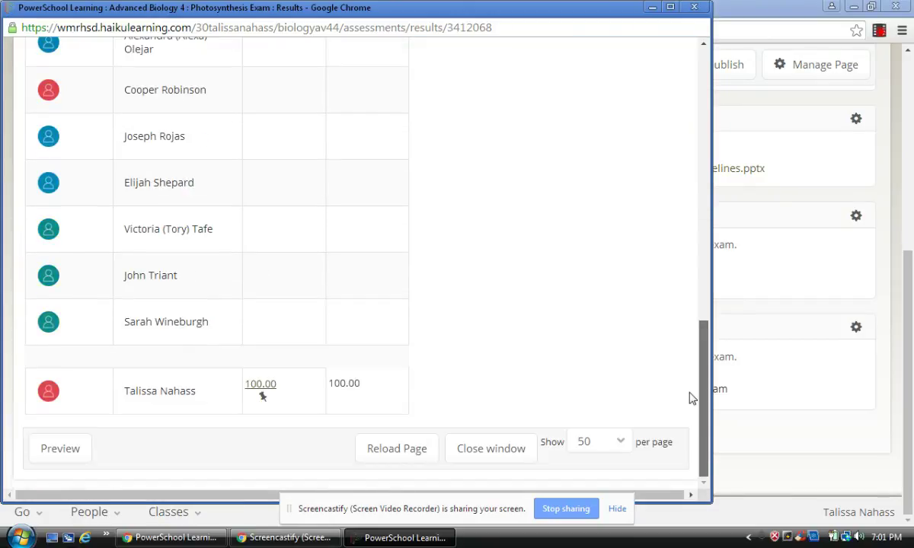
left_click(468, 449)
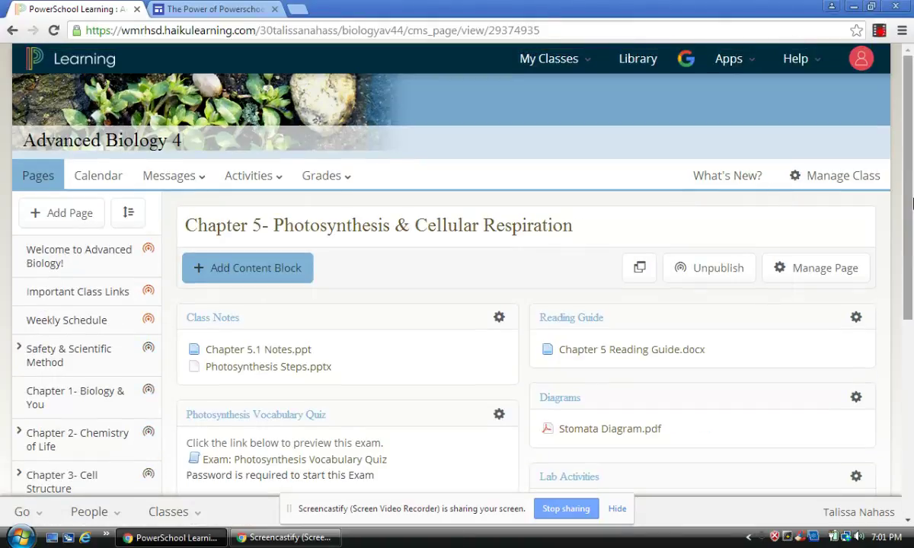